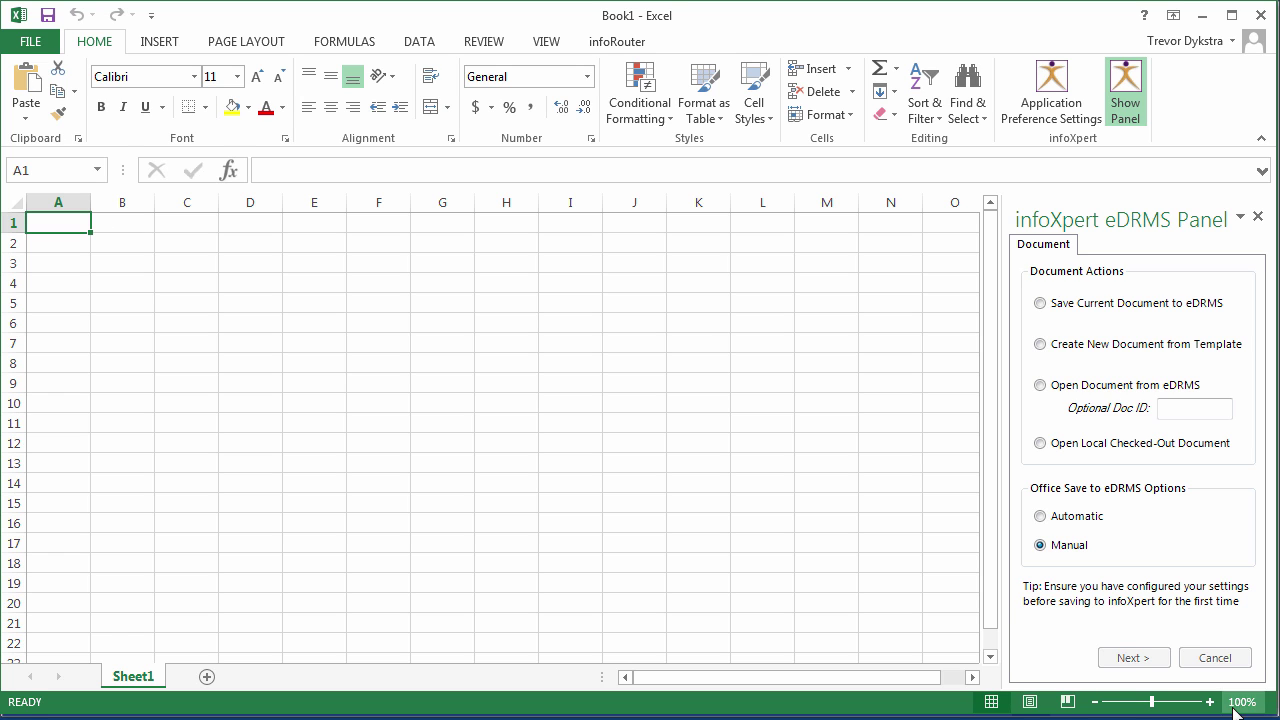
# Minimize the blank Excel workbook to reveal Word with its infoXpert eDRMS panel.
pyautogui.click(1204, 15)
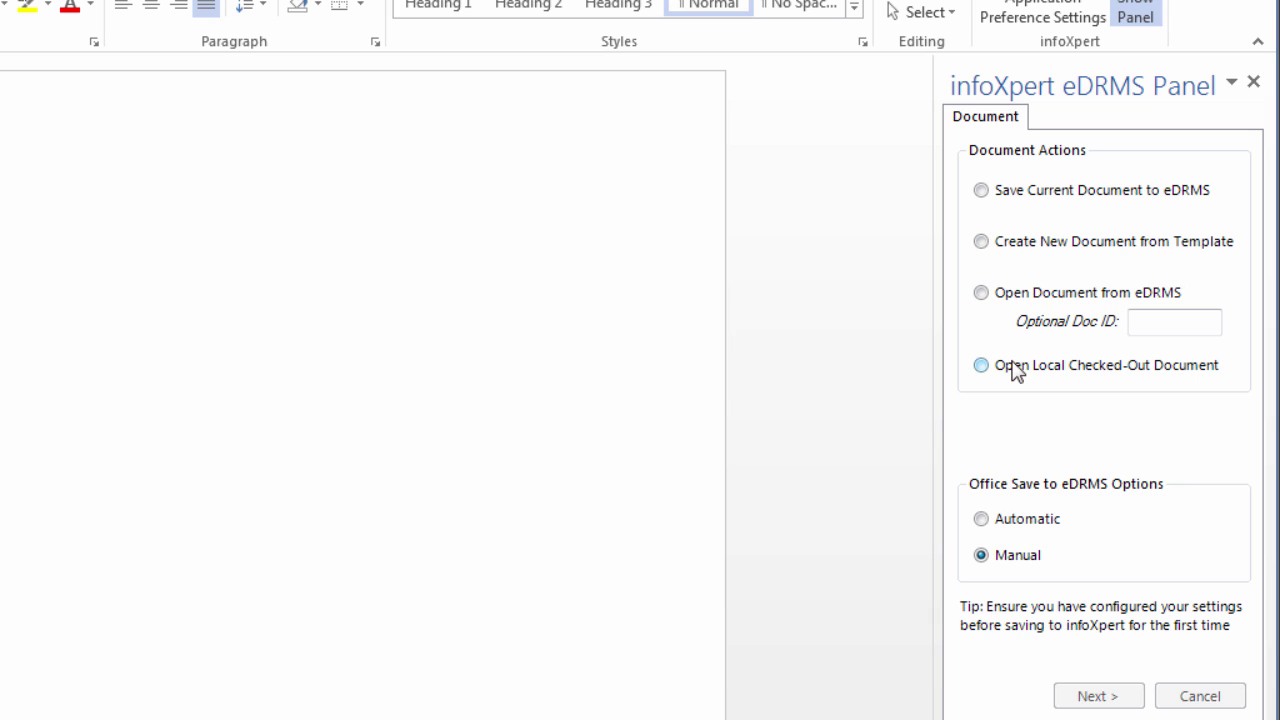
# Open Article What is a Record.docx from the eDRMS Recent Documents list.
pyautogui.click(981, 293)
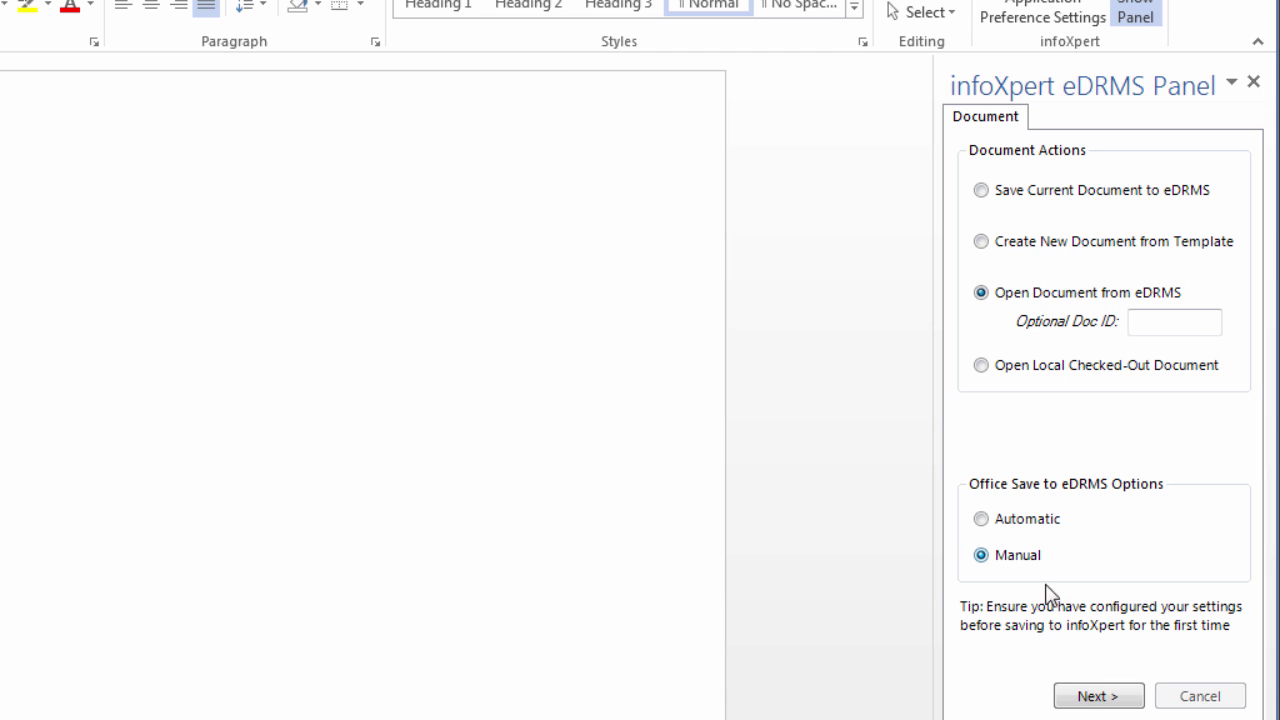
pyautogui.click(1087, 692)
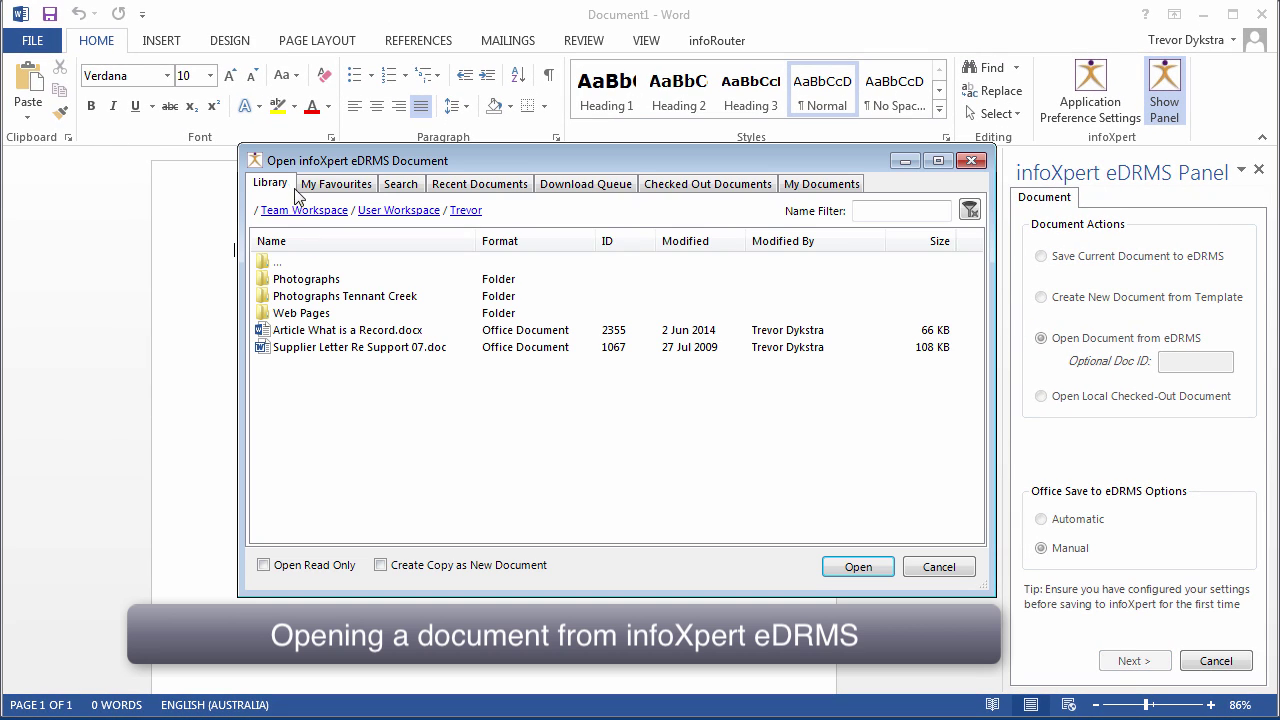
pyautogui.click(316, 185)
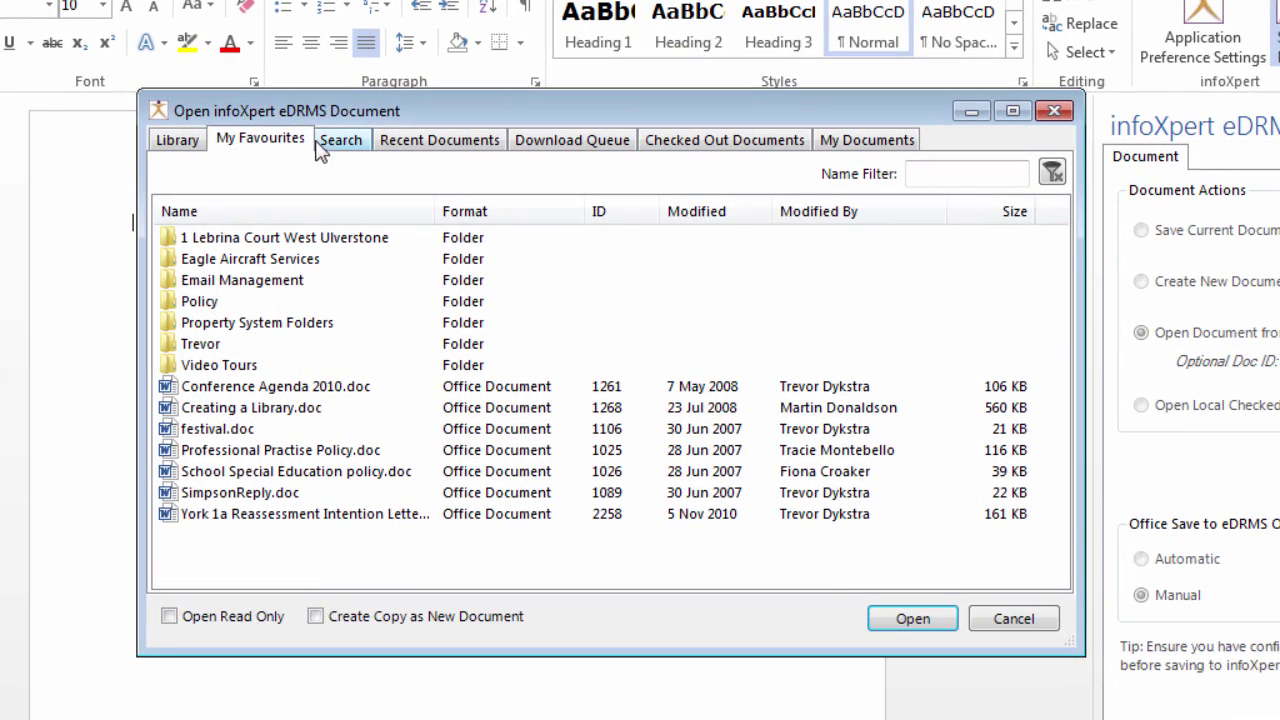
pyautogui.click(349, 152)
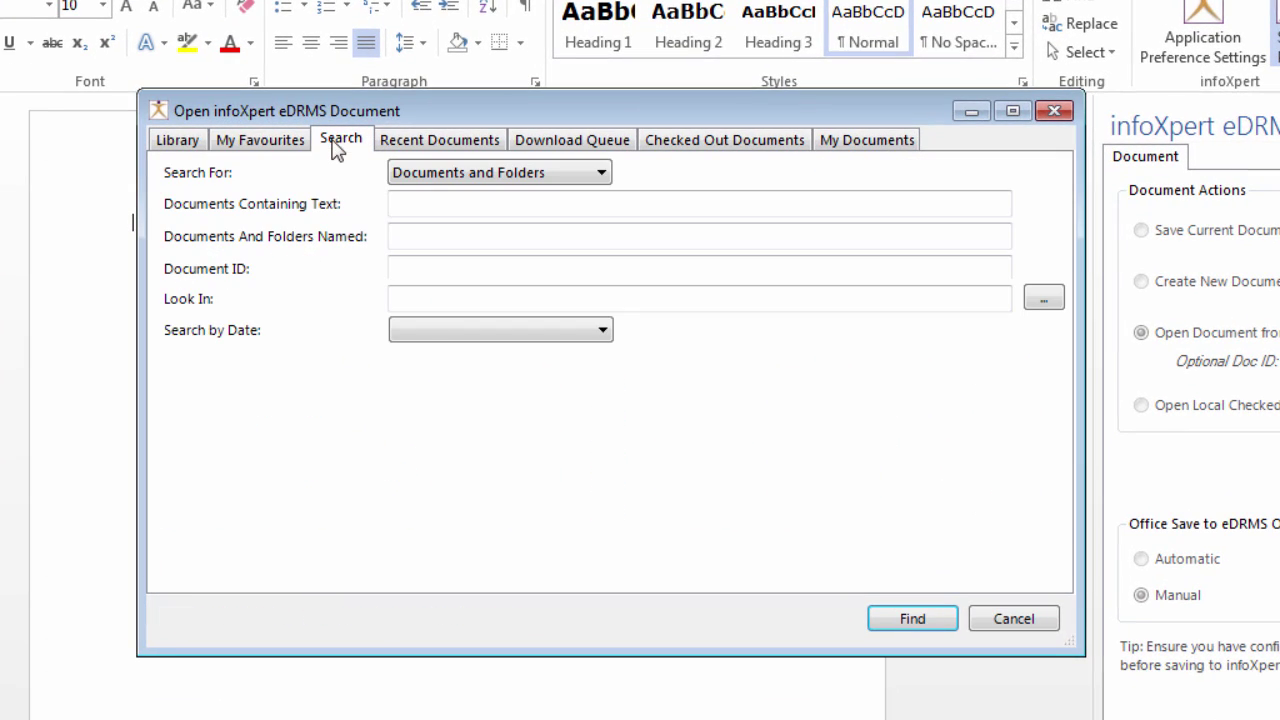
pyautogui.click(400, 145)
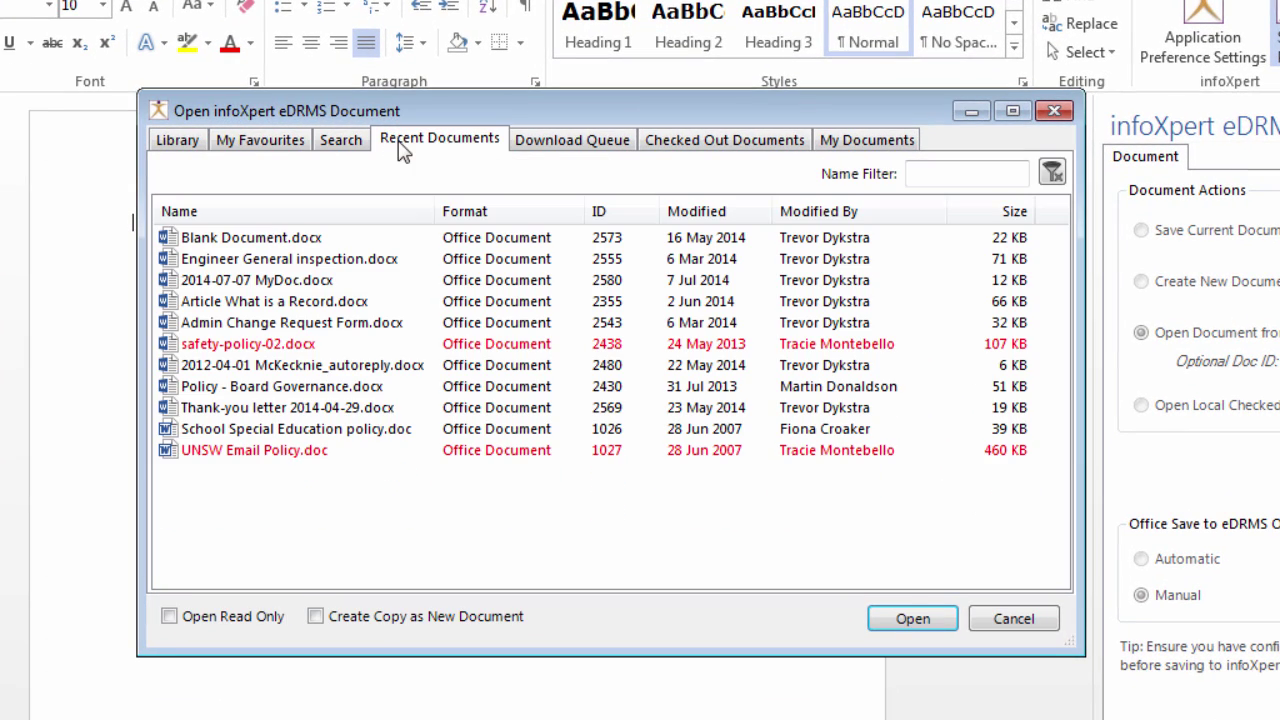
pyautogui.click(320, 305)
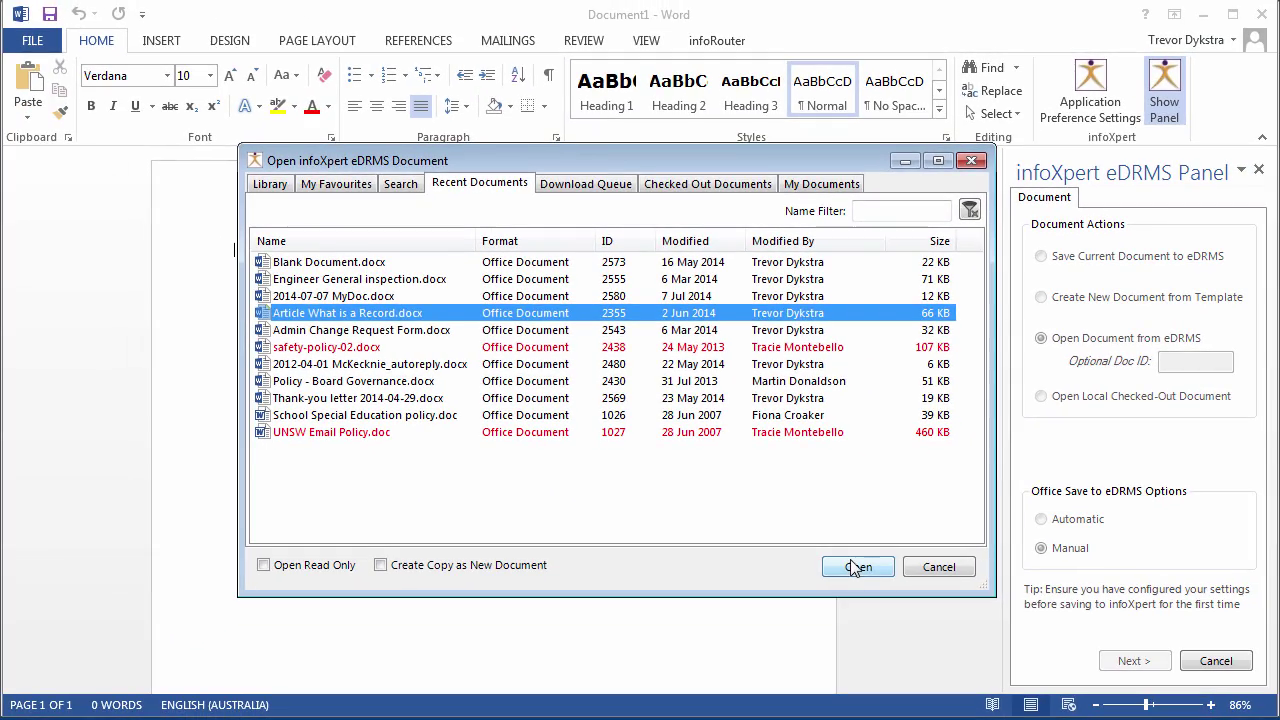
pyautogui.click(855, 567)
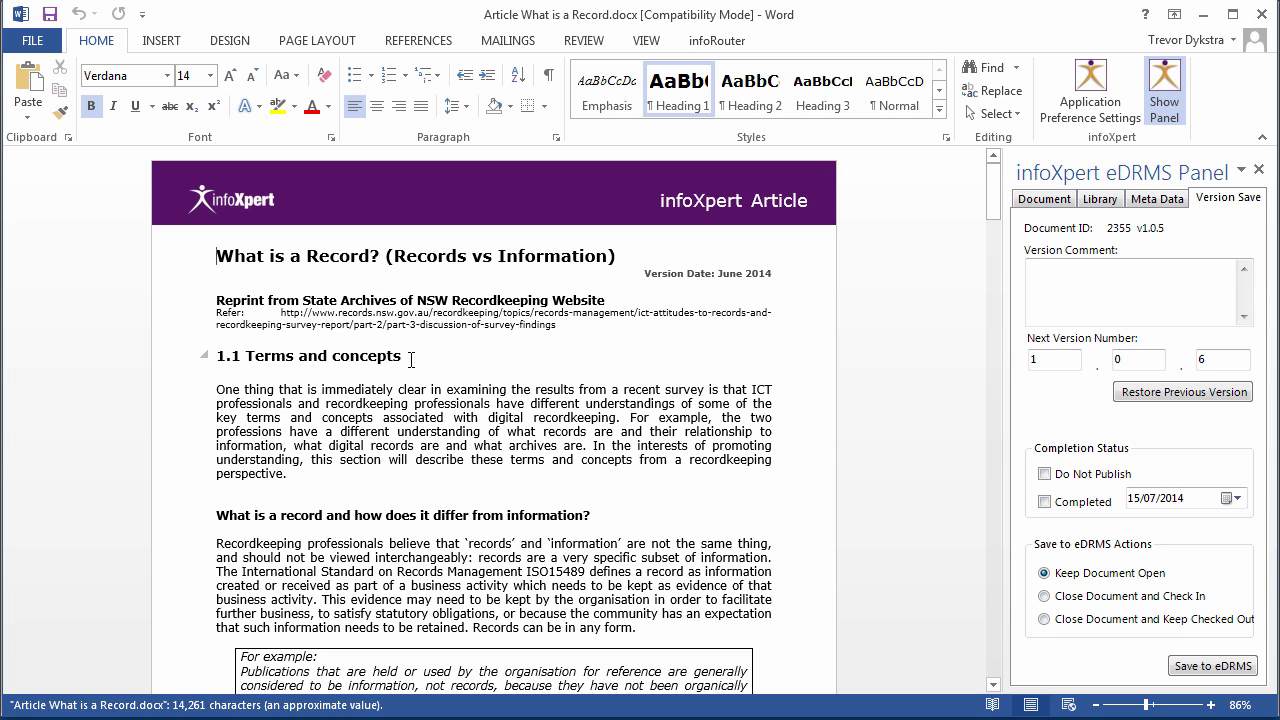
# Change heading '1.1 Terms and concepts' to '1.1 Overview' with a yellow text highlight.
pyautogui.moveTo(410, 359); pyautogui.dragTo(285, 352)
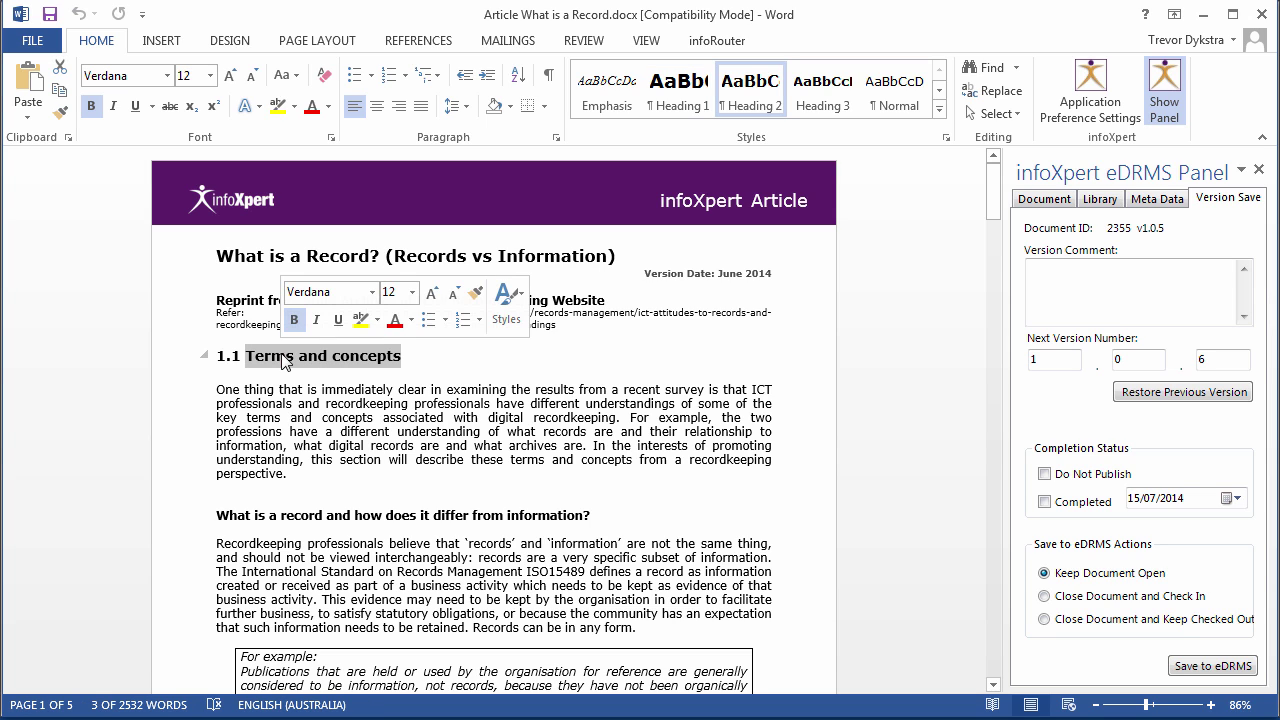
pyautogui.write('Overview')
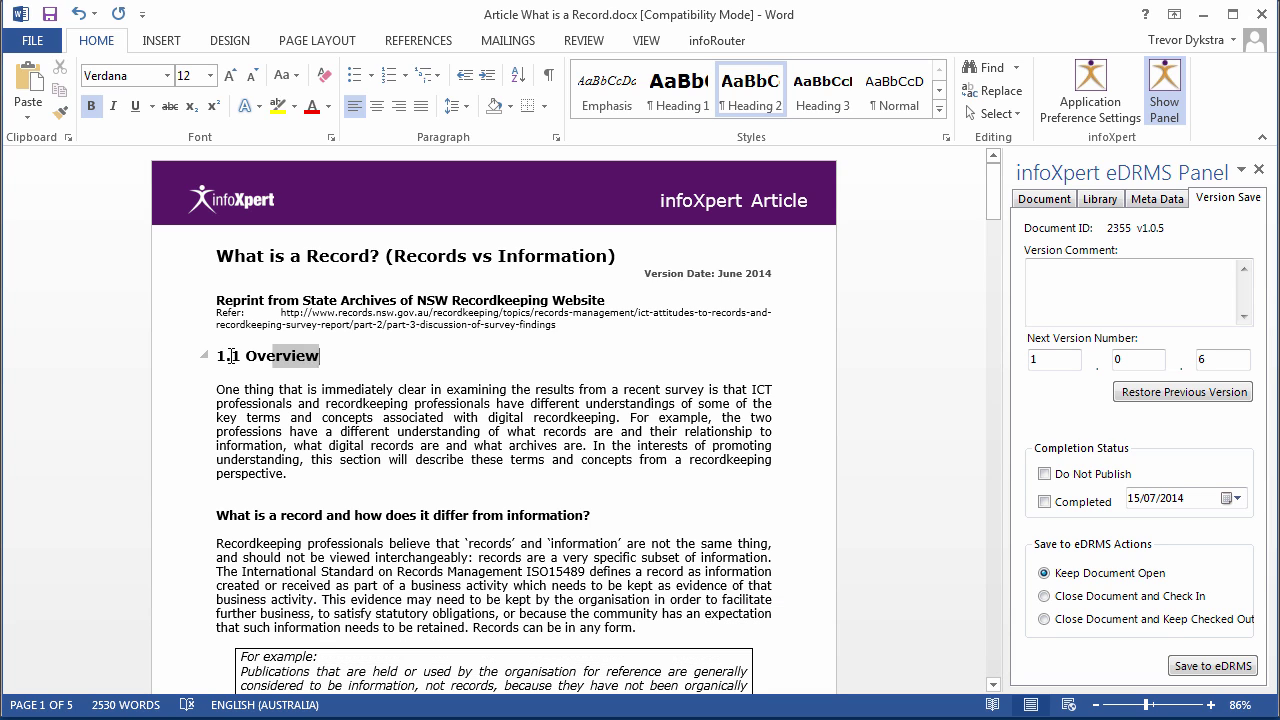
pyautogui.moveTo(320, 356); pyautogui.dragTo(170, 360)
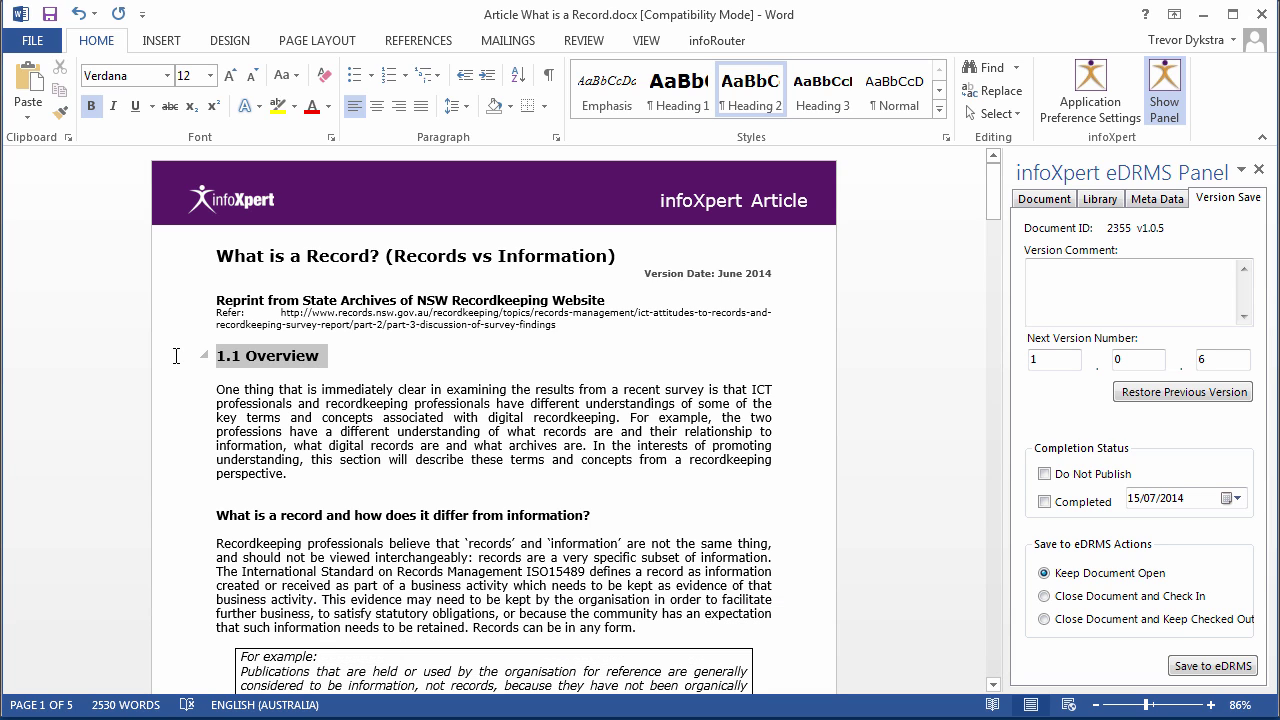
pyautogui.click(277, 106)
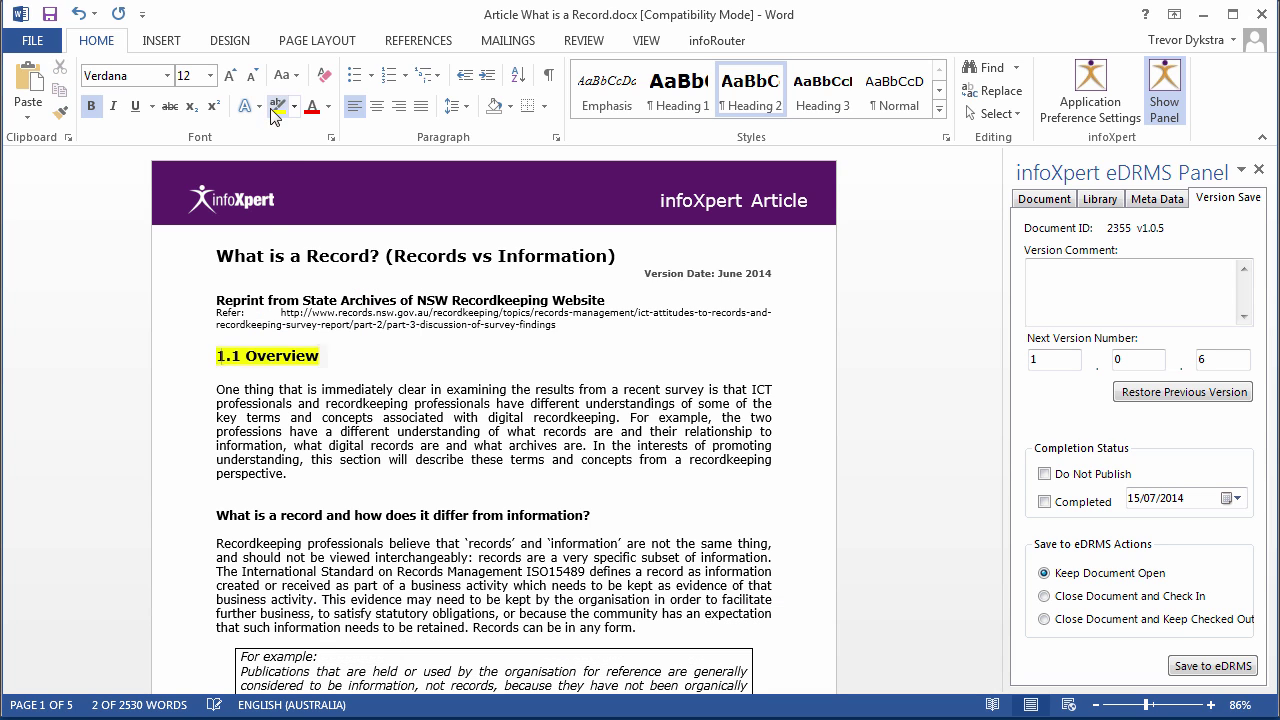
pyautogui.click(326, 432)
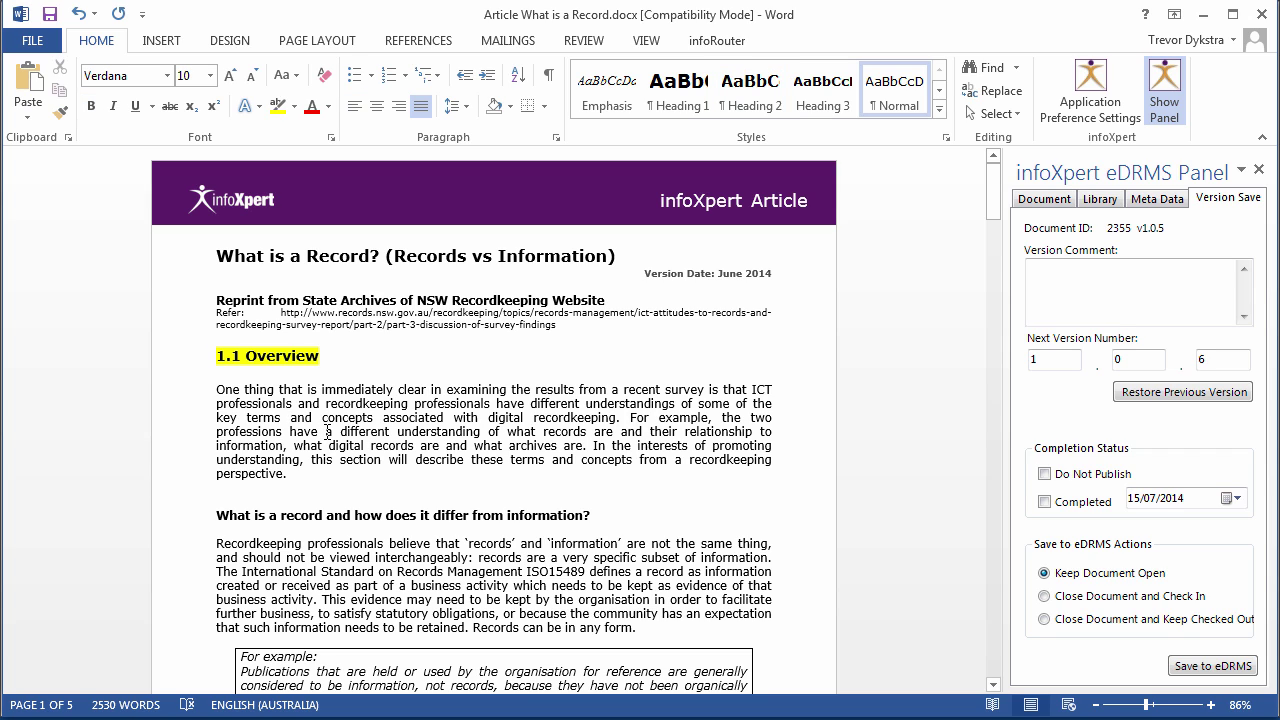
# Save a new eDRMS version commented 'Changed heading', closing and checking in the article.
pyautogui.click(1139, 297)
pyautogui.write('Change')
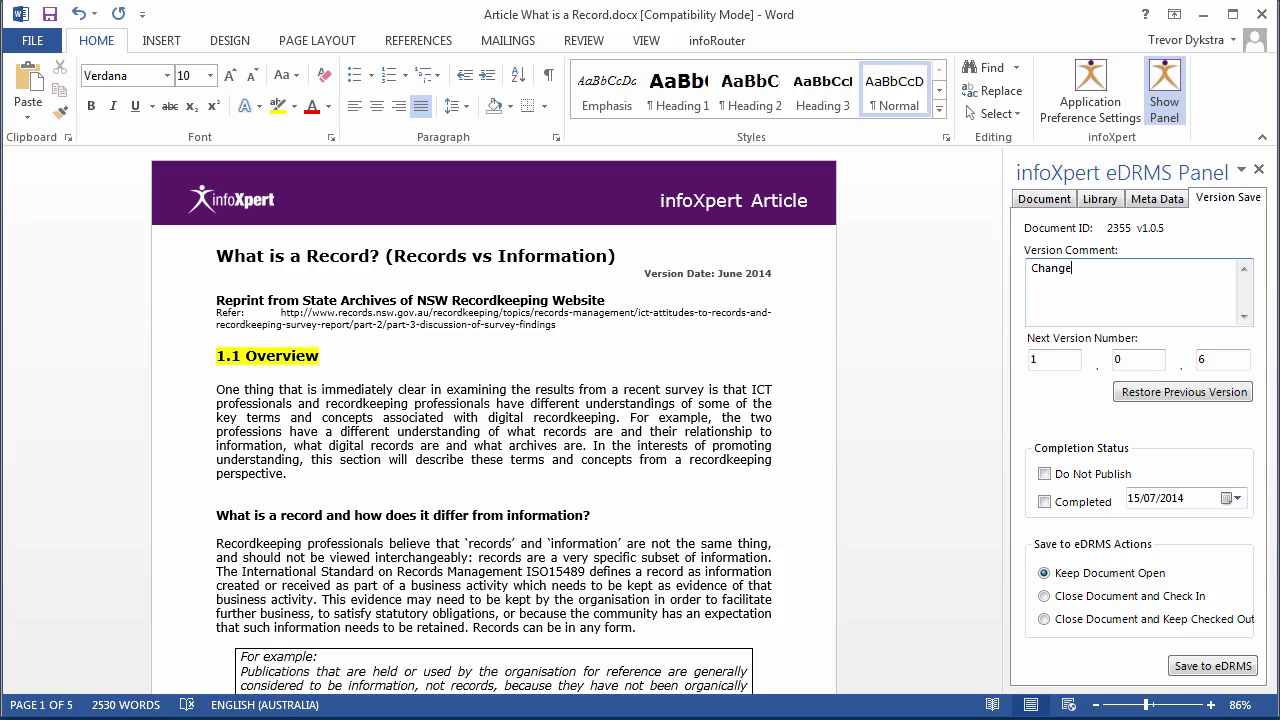
pyautogui.write('d heading')
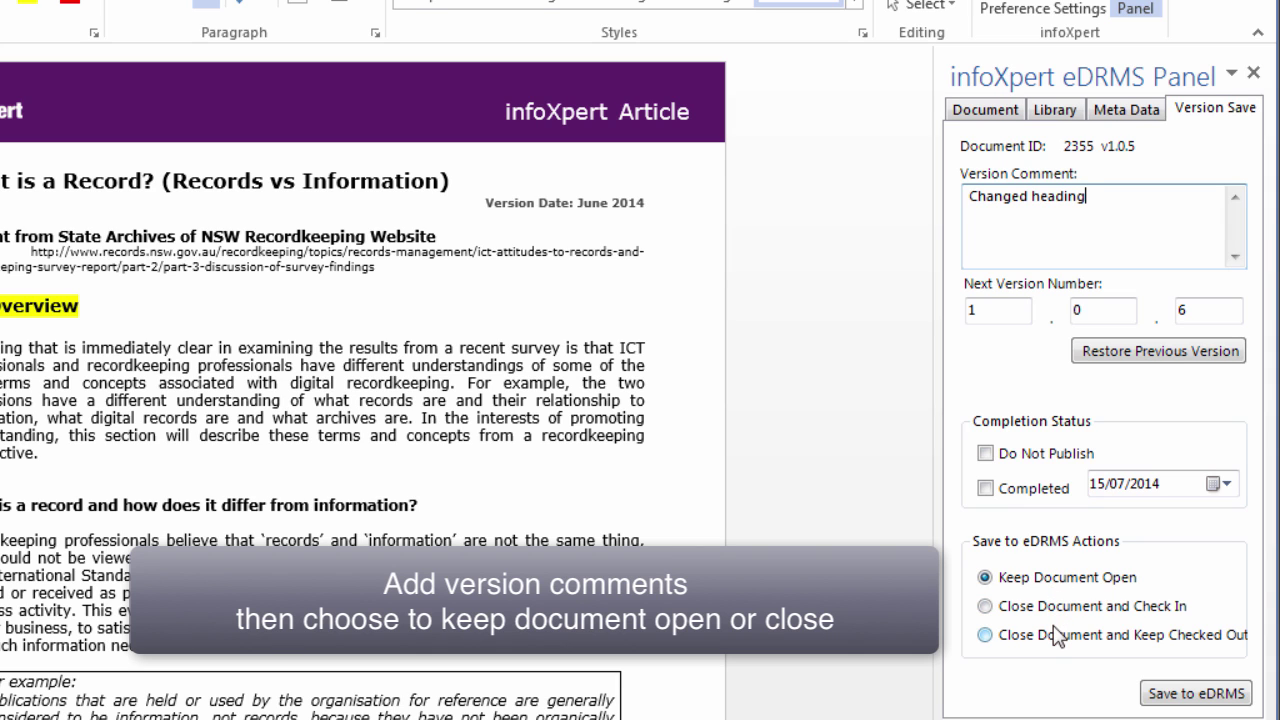
pyautogui.click(987, 609)
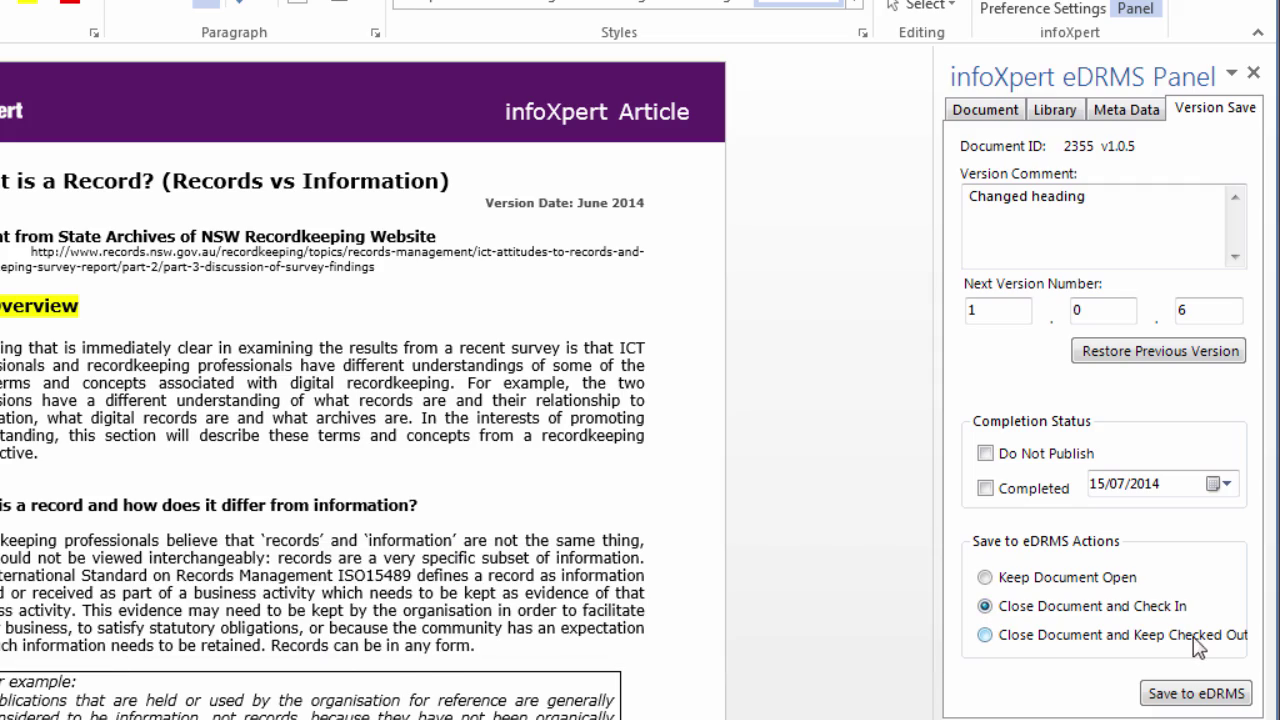
pyautogui.click(1186, 693)
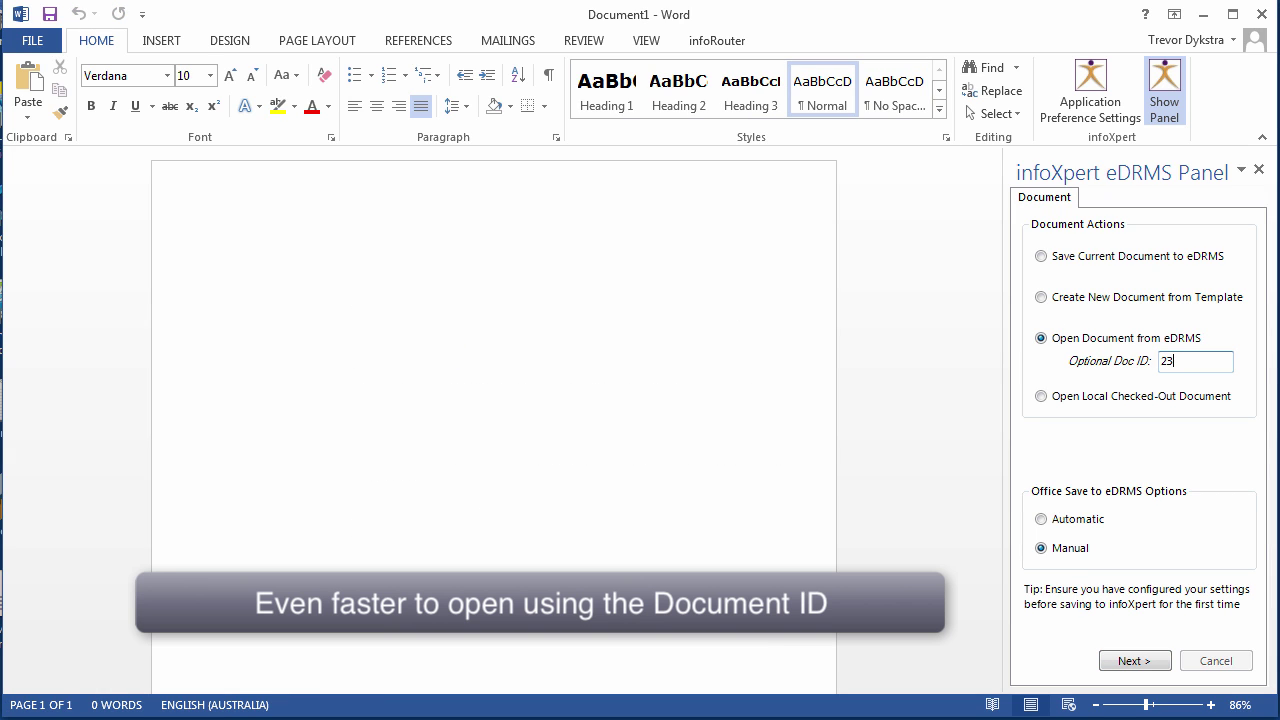
# Open eDRMS document 2355 directly by entering its Doc ID.
pyautogui.write('2355')
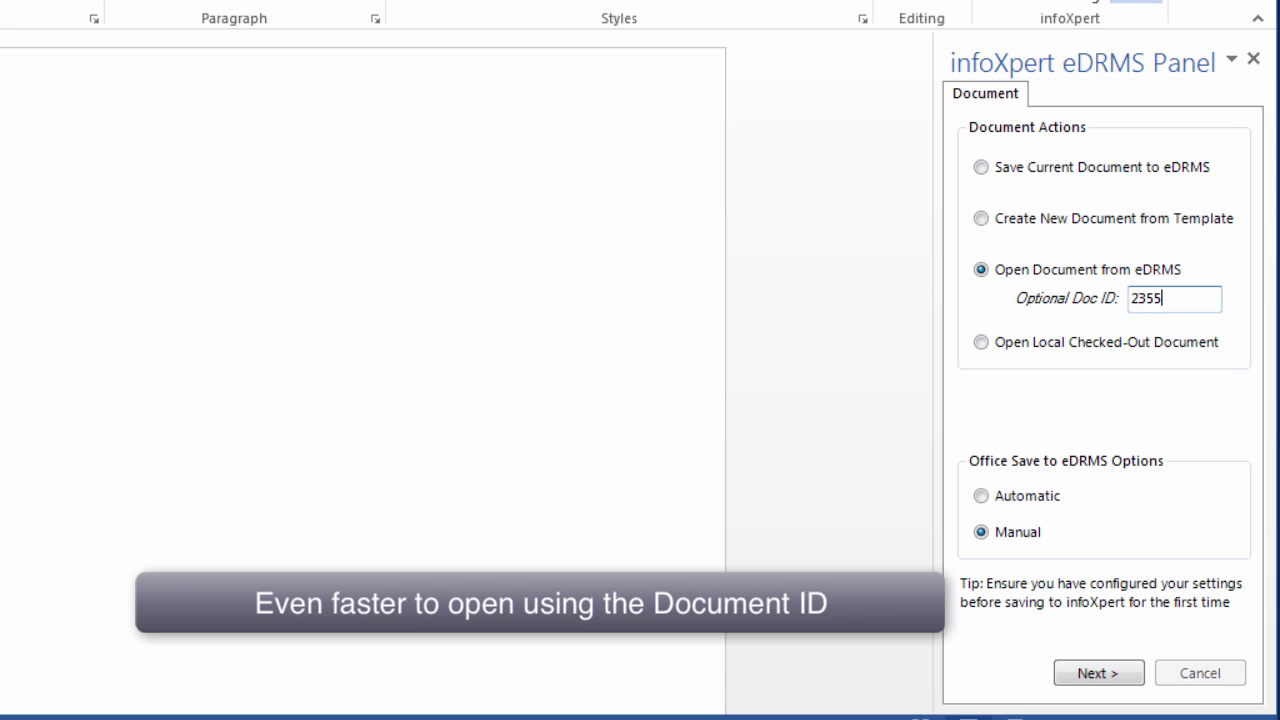
pyautogui.click(1113, 673)
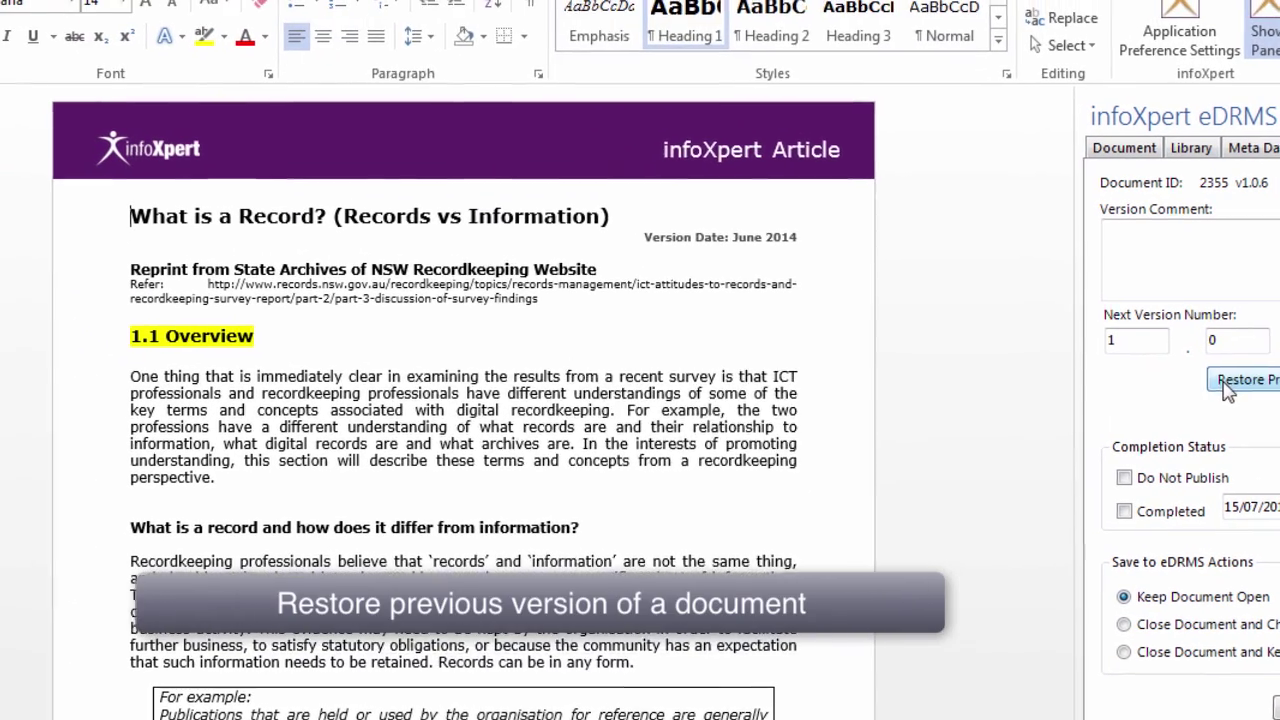
# Restore version 1.0.5 of the article as the latest version.
pyautogui.click(1093, 358)
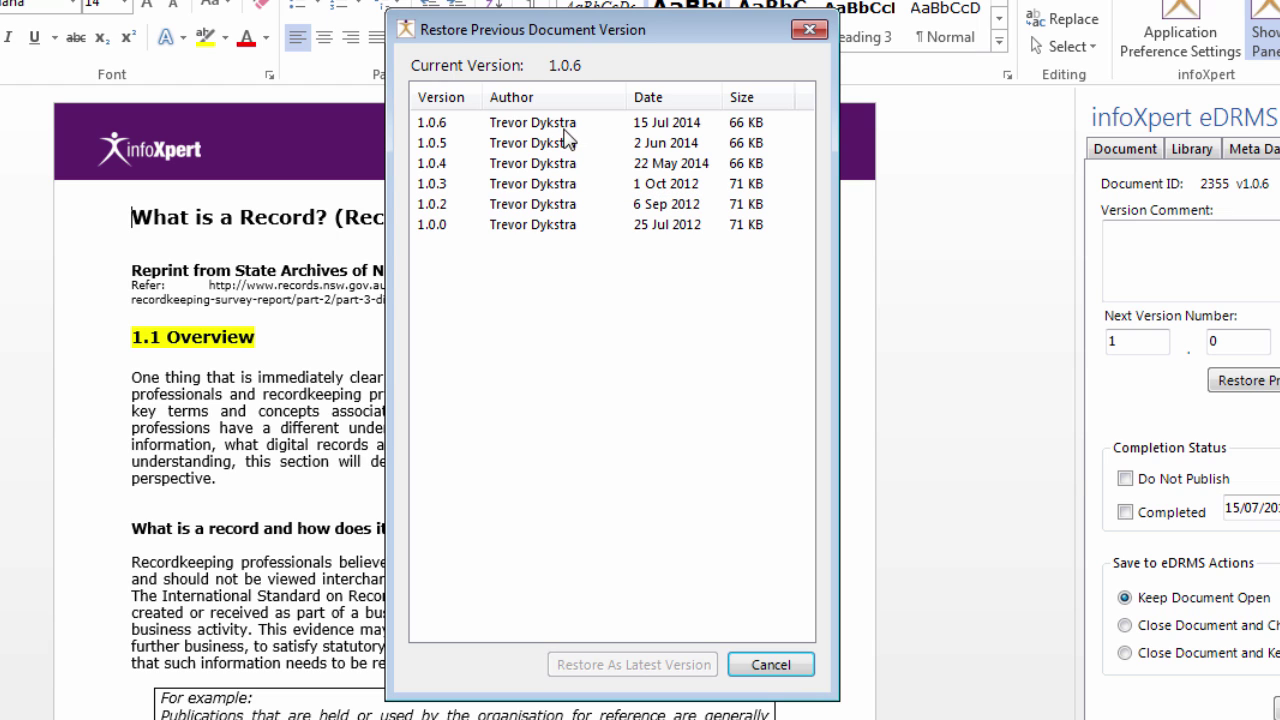
pyautogui.moveTo(540, 143)
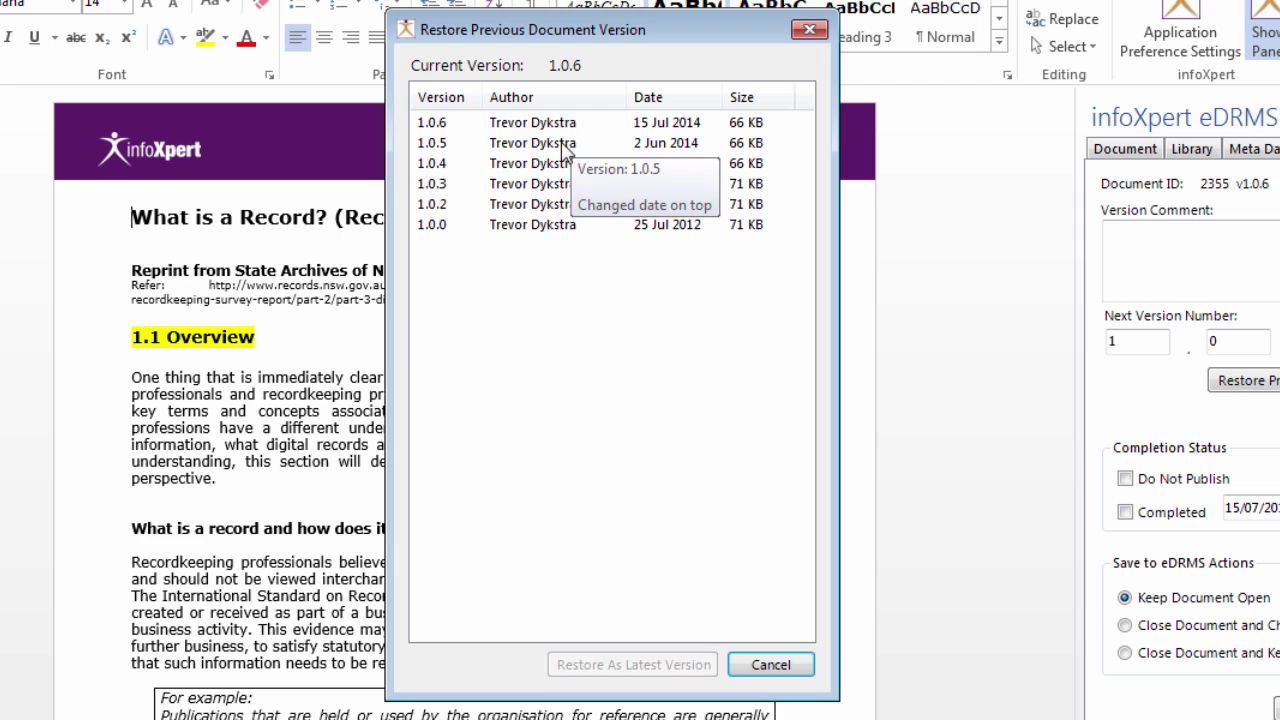
pyautogui.click(566, 150)
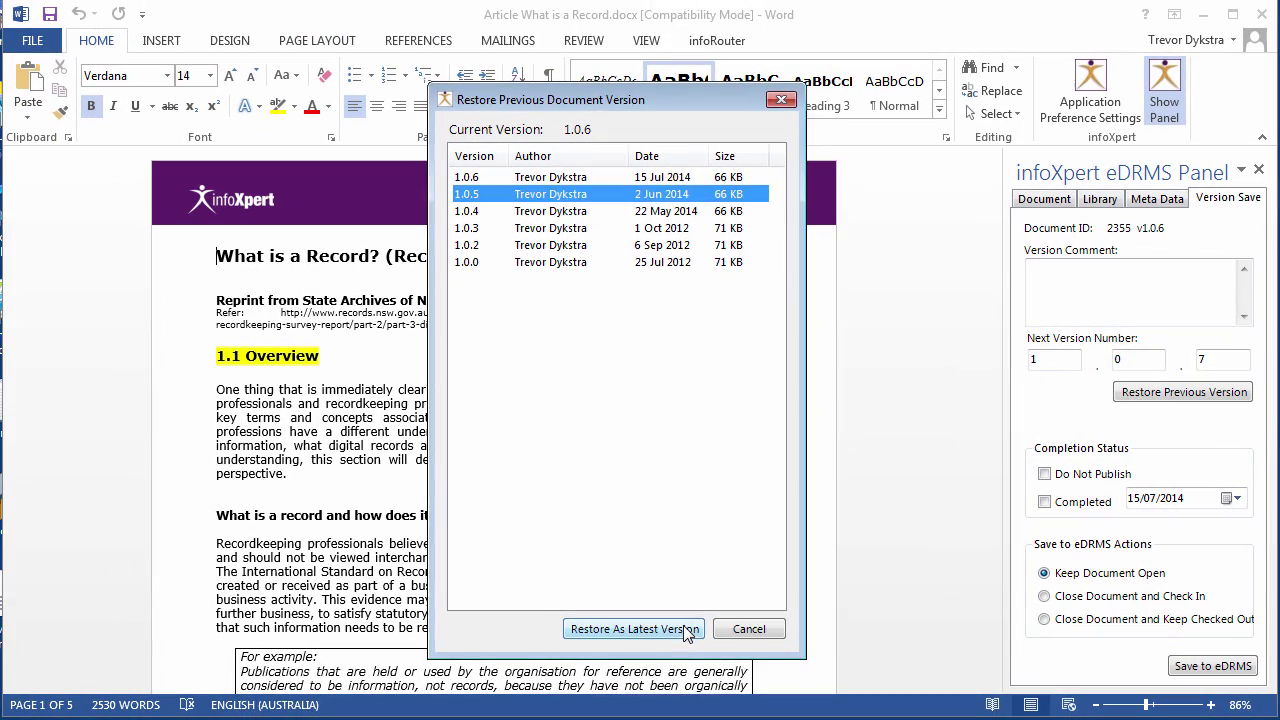
pyautogui.click(684, 626)
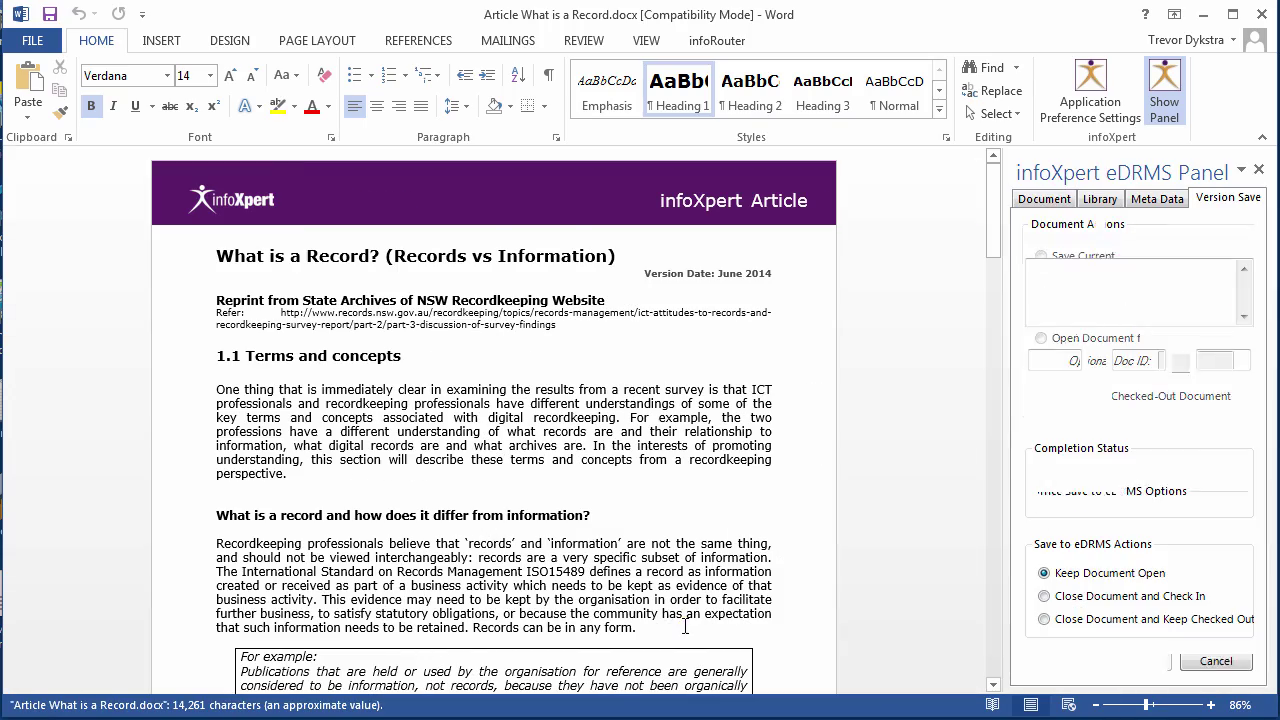
# Check in a new version commented 'Reverted back to version 1.0.5' and close the article.
pyautogui.click(1160, 280)
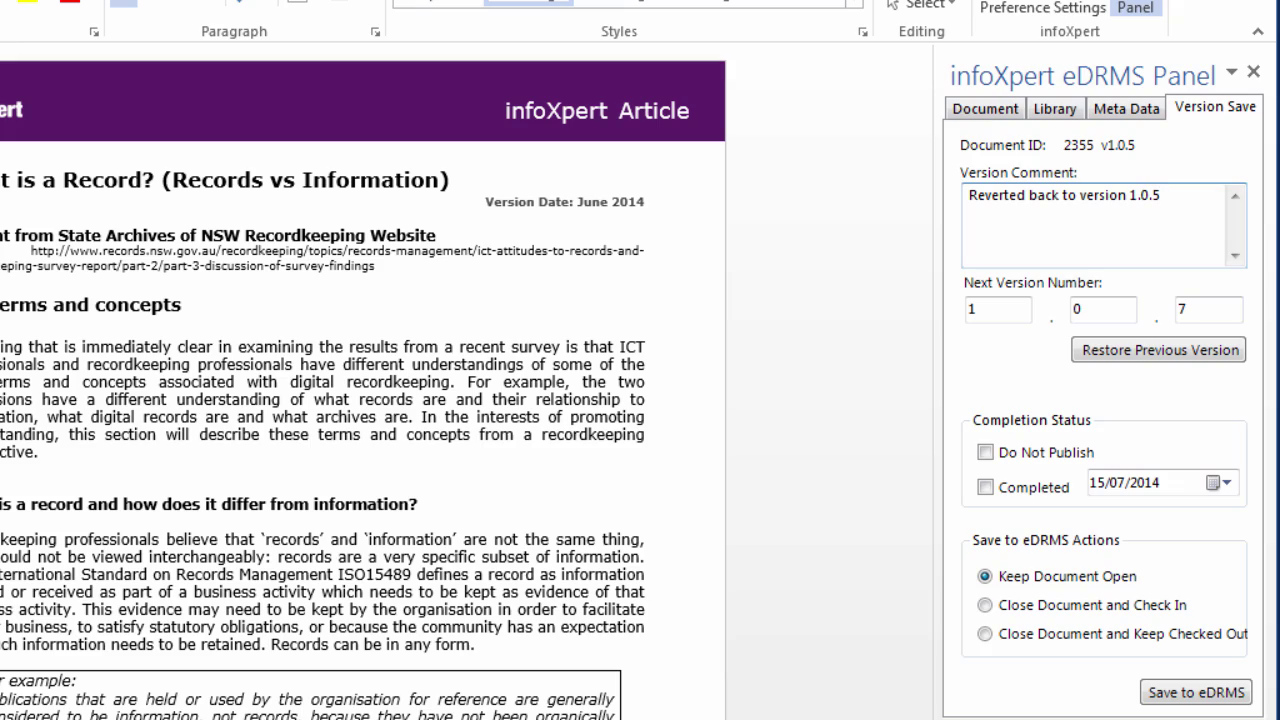
pyautogui.click(1005, 607)
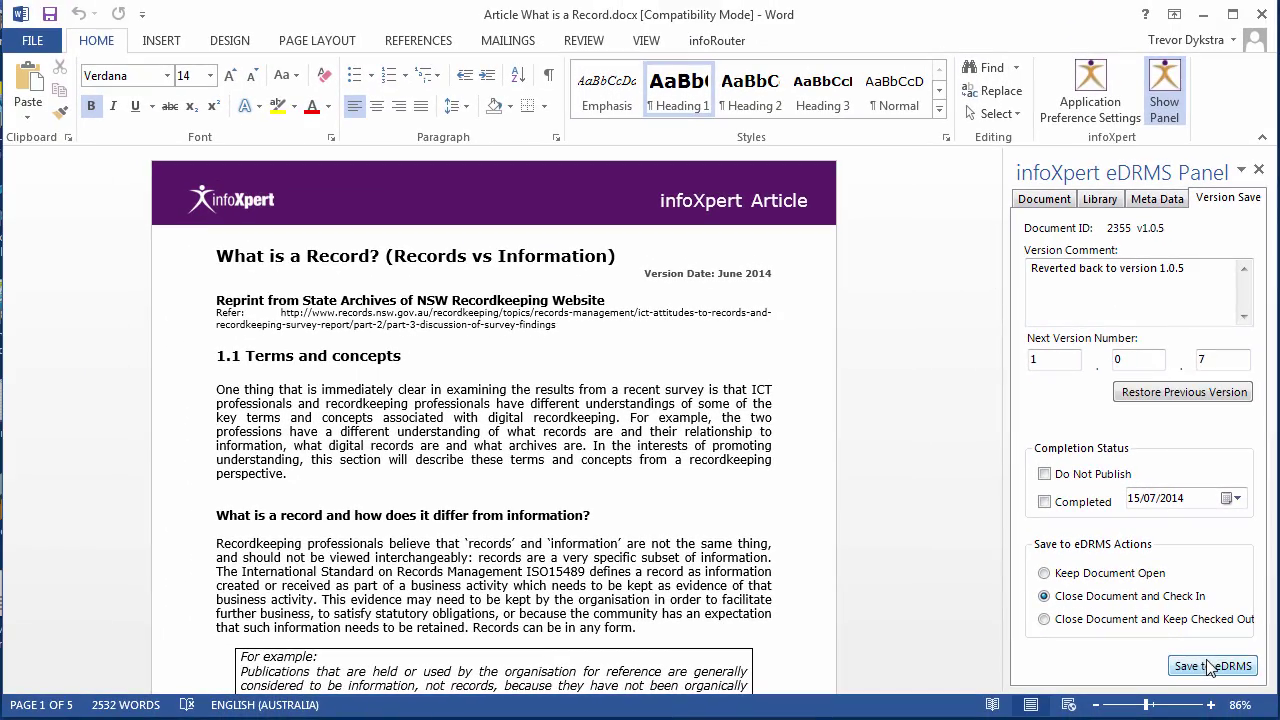
pyautogui.click(1208, 662)
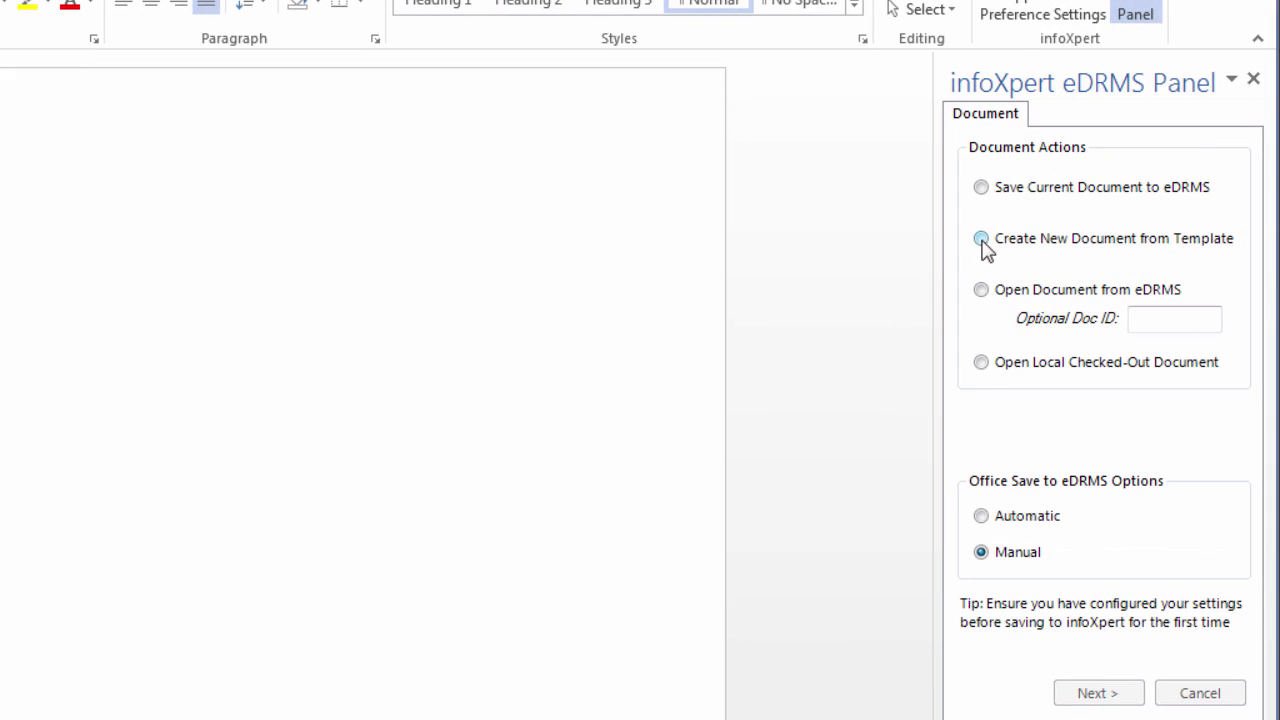
# Create a new letter from infoXpert Office Templates > Engineering > Engineer General inspection.docx.
pyautogui.click(1007, 266)
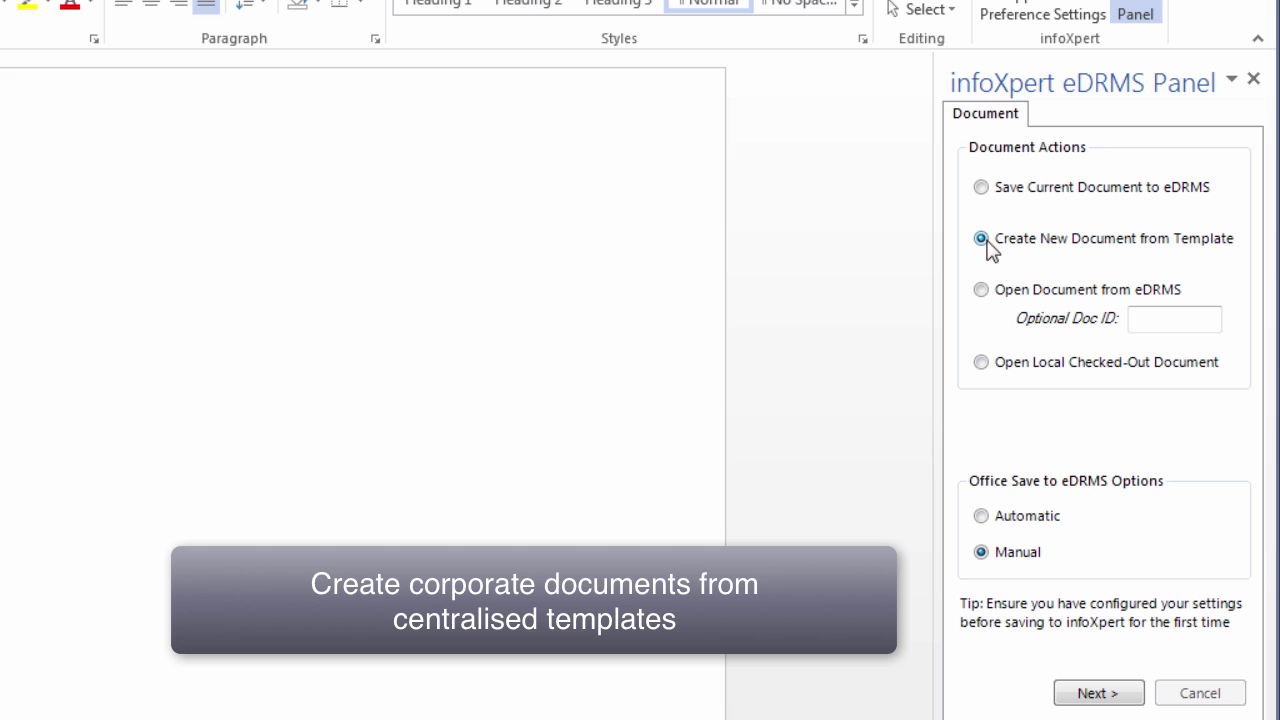
pyautogui.click(1084, 699)
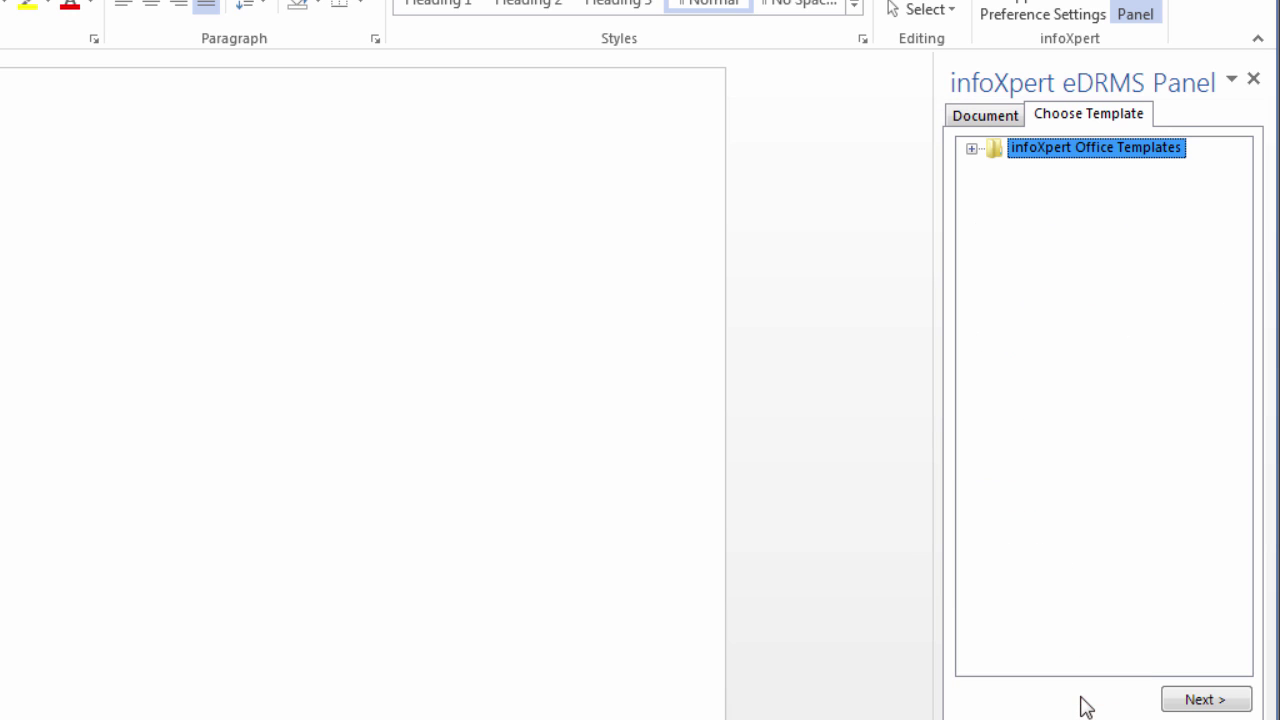
pyautogui.click(972, 149)
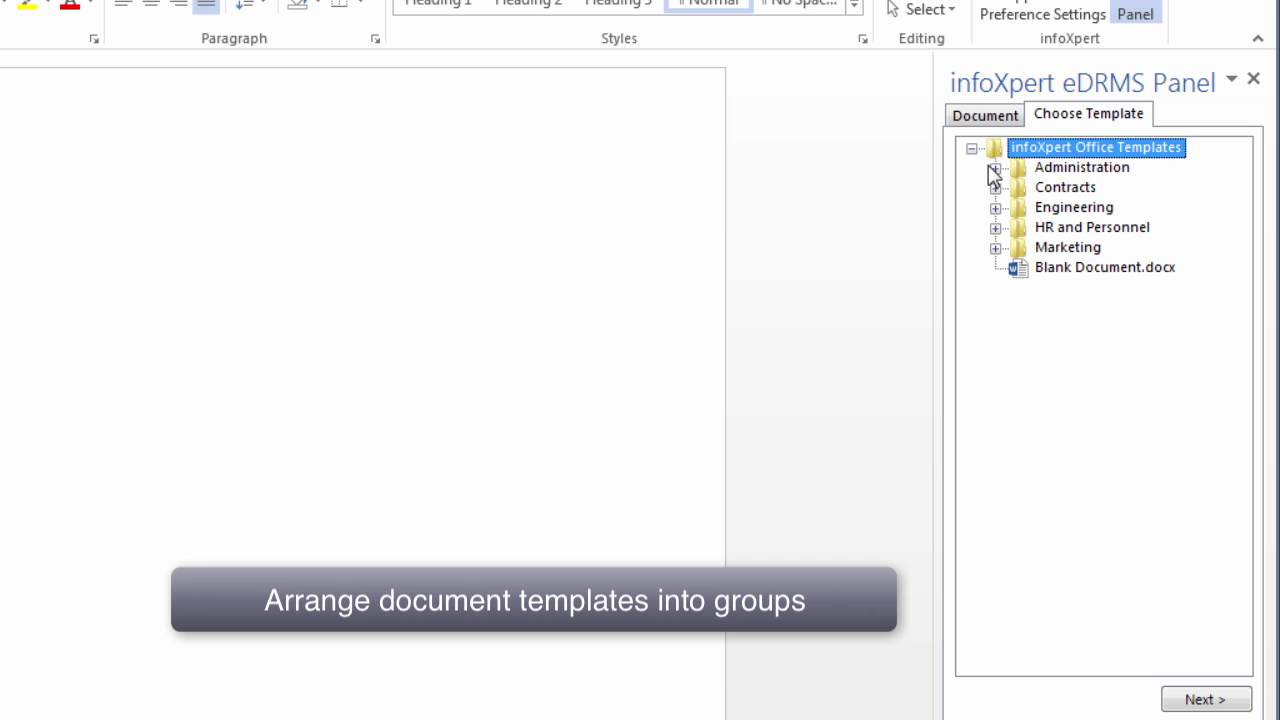
pyautogui.click(994, 168)
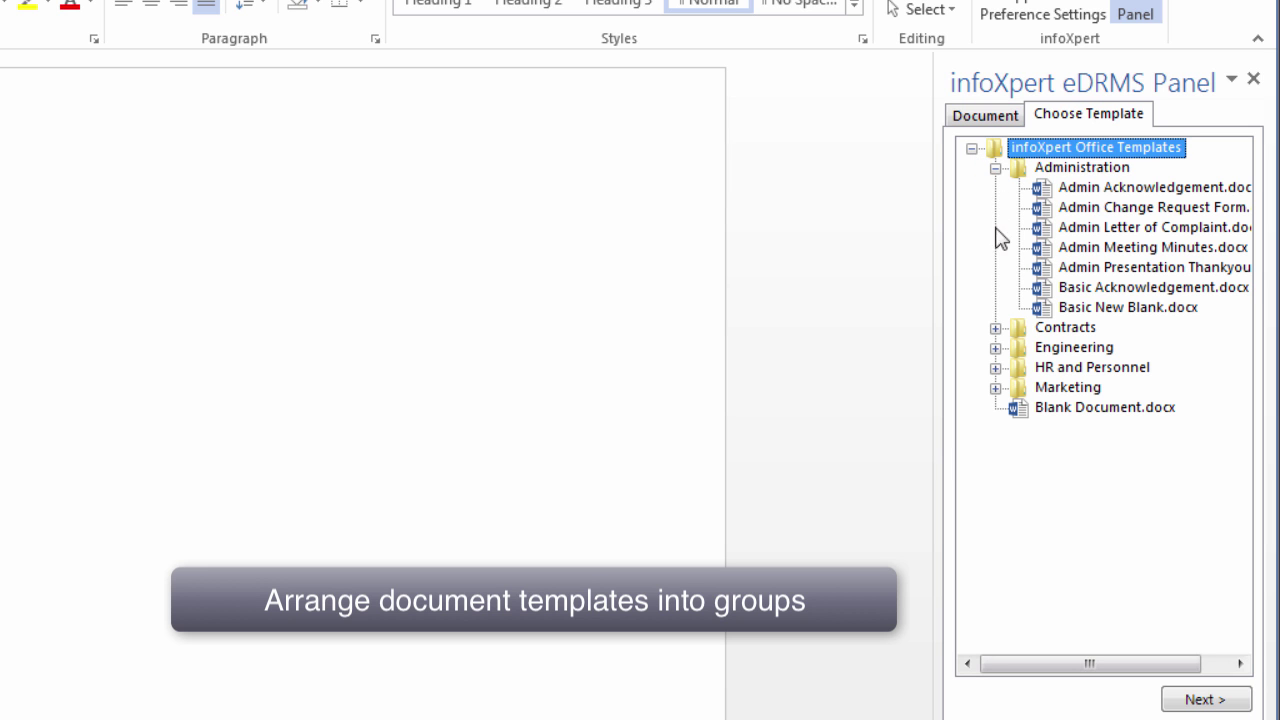
pyautogui.click(995, 348)
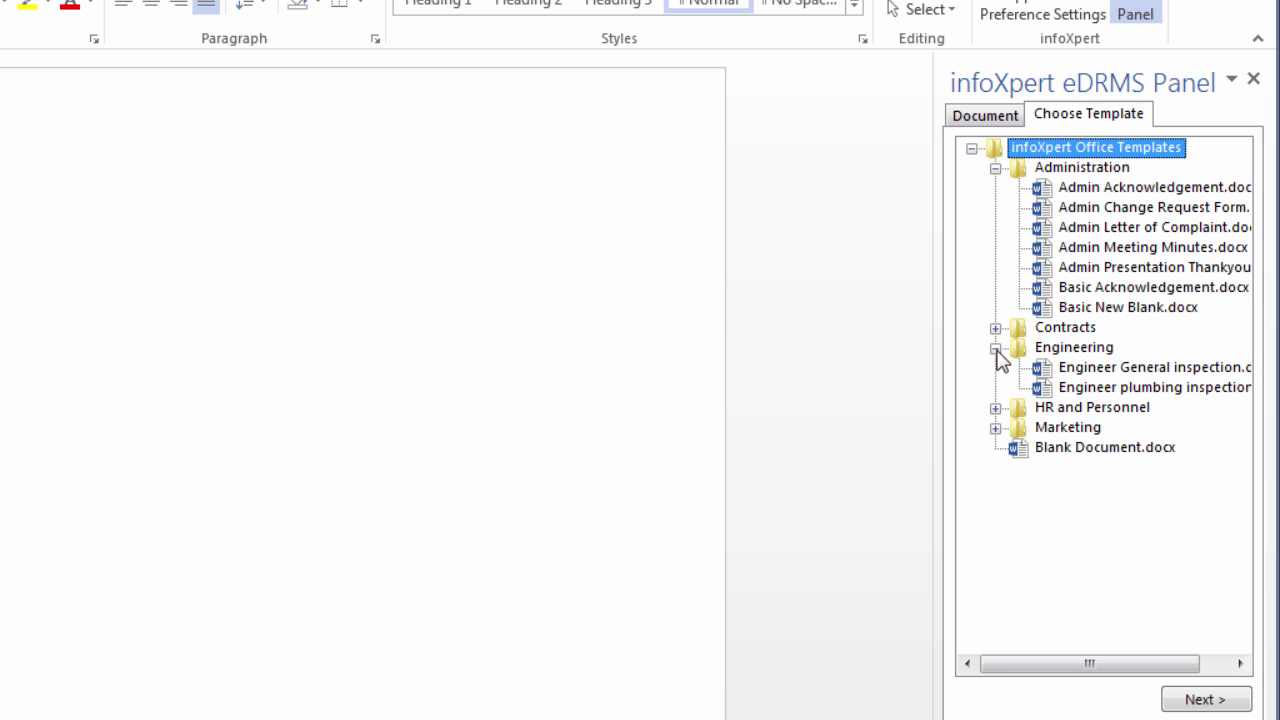
pyautogui.click(1077, 367)
pyautogui.click(1205, 700)
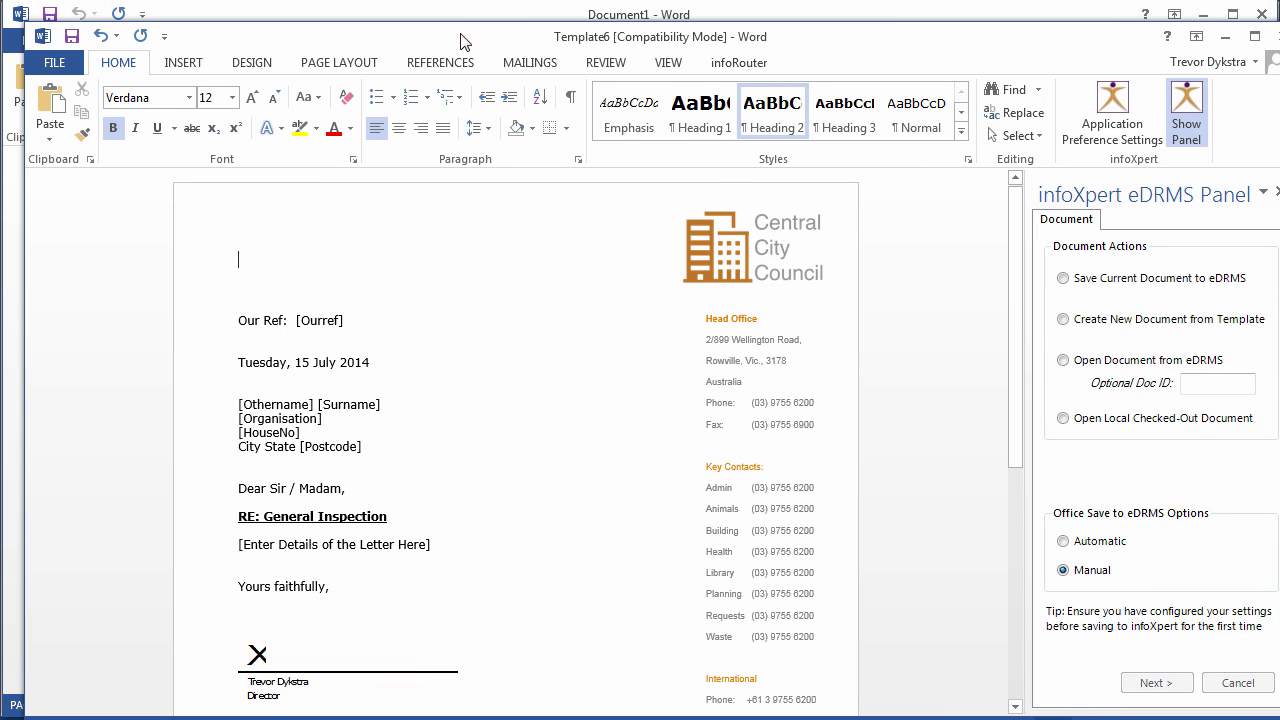
# Maximize the letter and replace the details placeholder with the Dd1 AutoText body via F3.
pyautogui.doubleClick(461, 42)
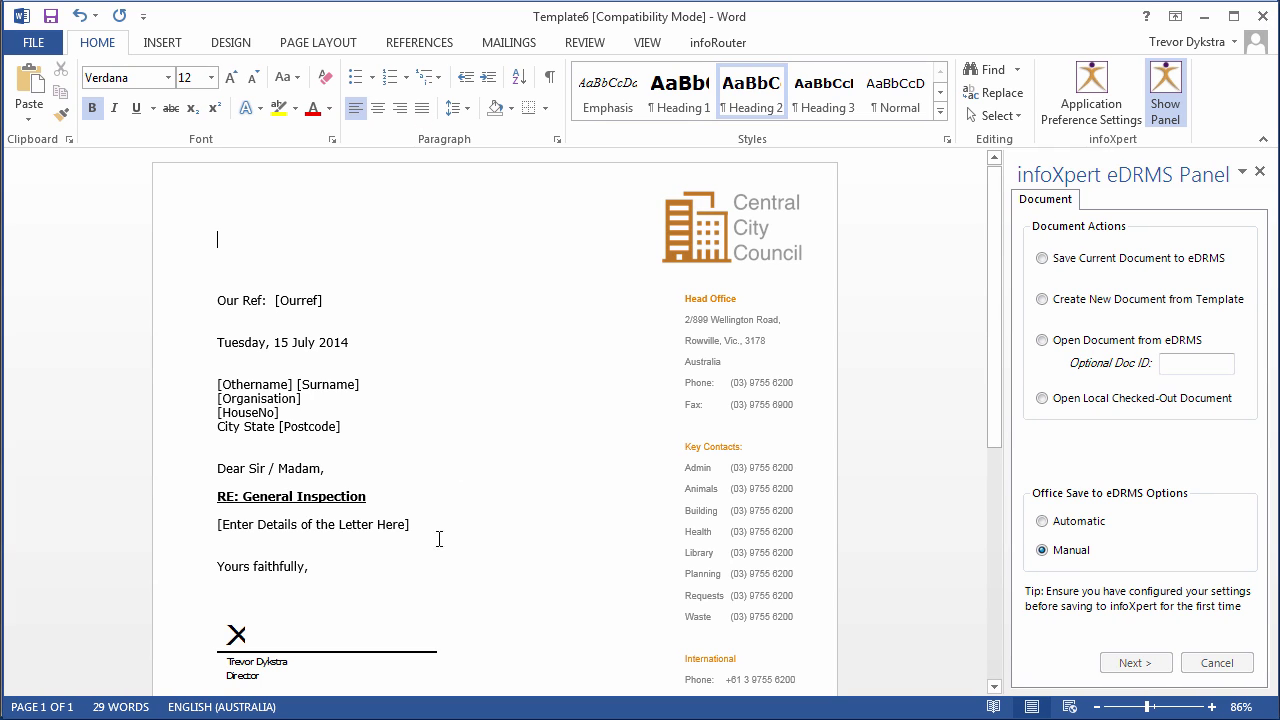
pyautogui.click(207, 524)
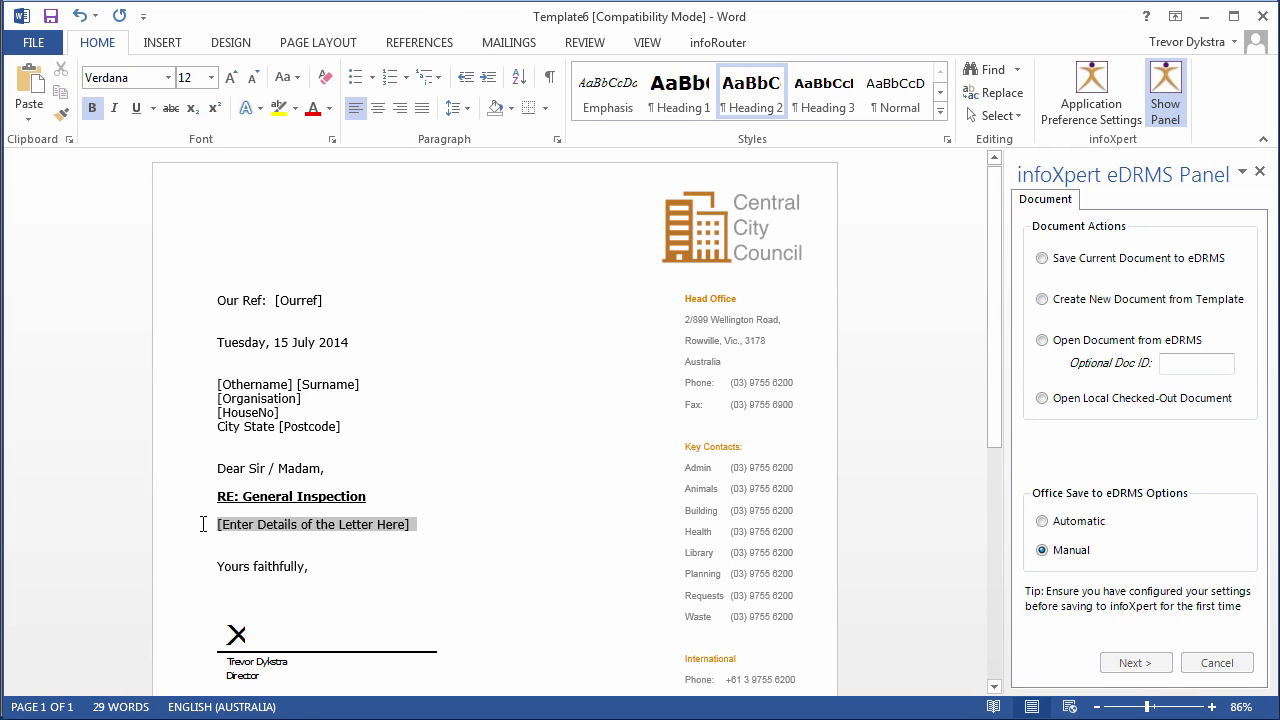
pyautogui.click(196, 530)
pyautogui.write('Dd1')
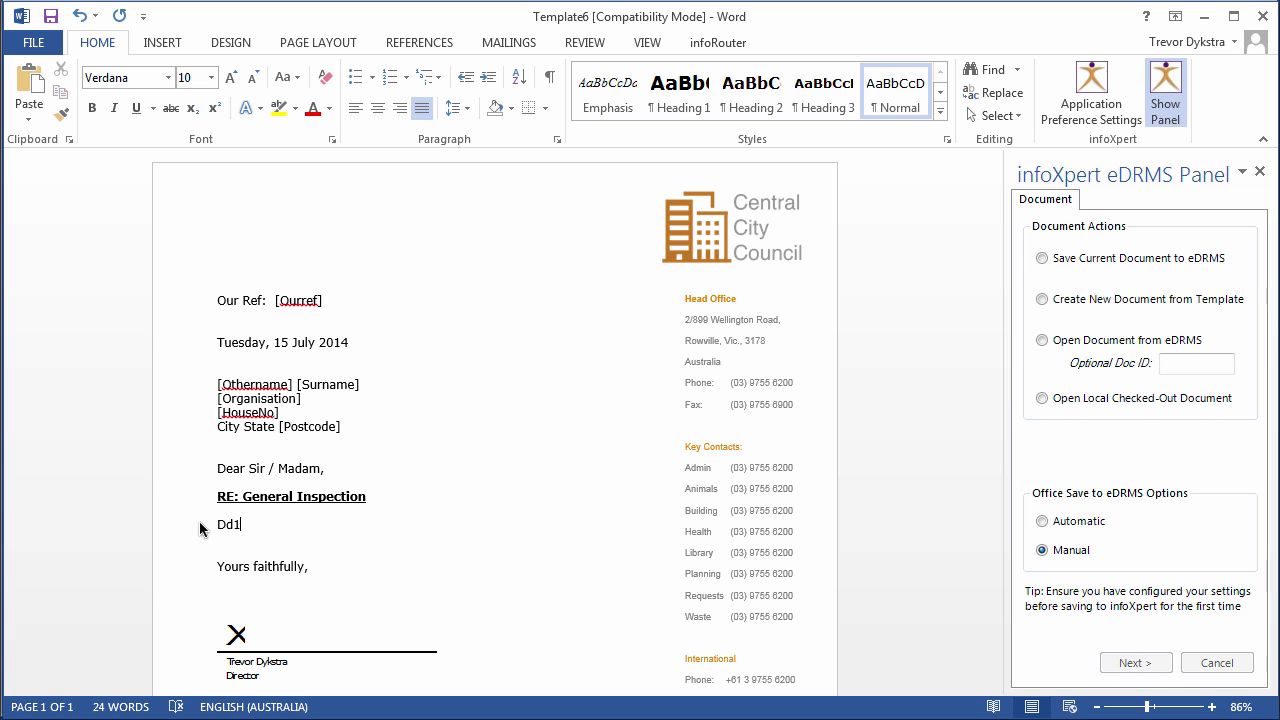
pyautogui.press('F3')
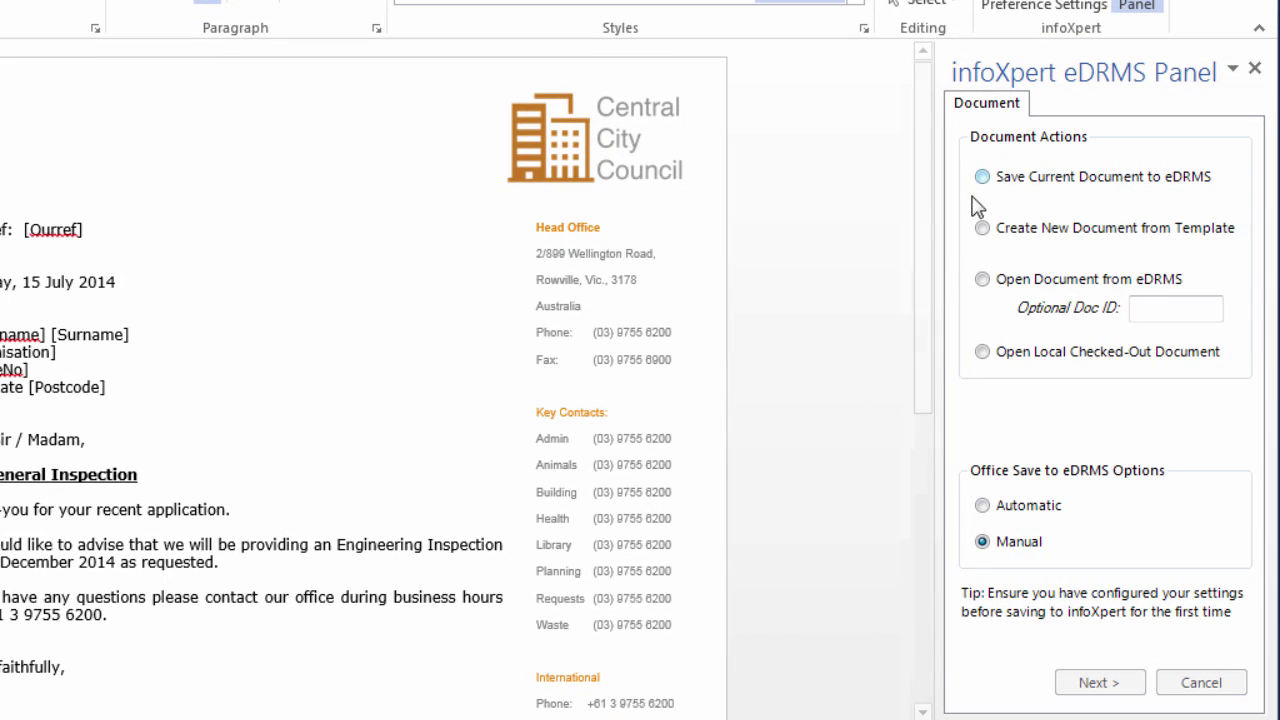
# Start saving the letter to eDRMS as 2014-07-15 MyDoc.docx and show its metadata fields.
pyautogui.click(982, 177)
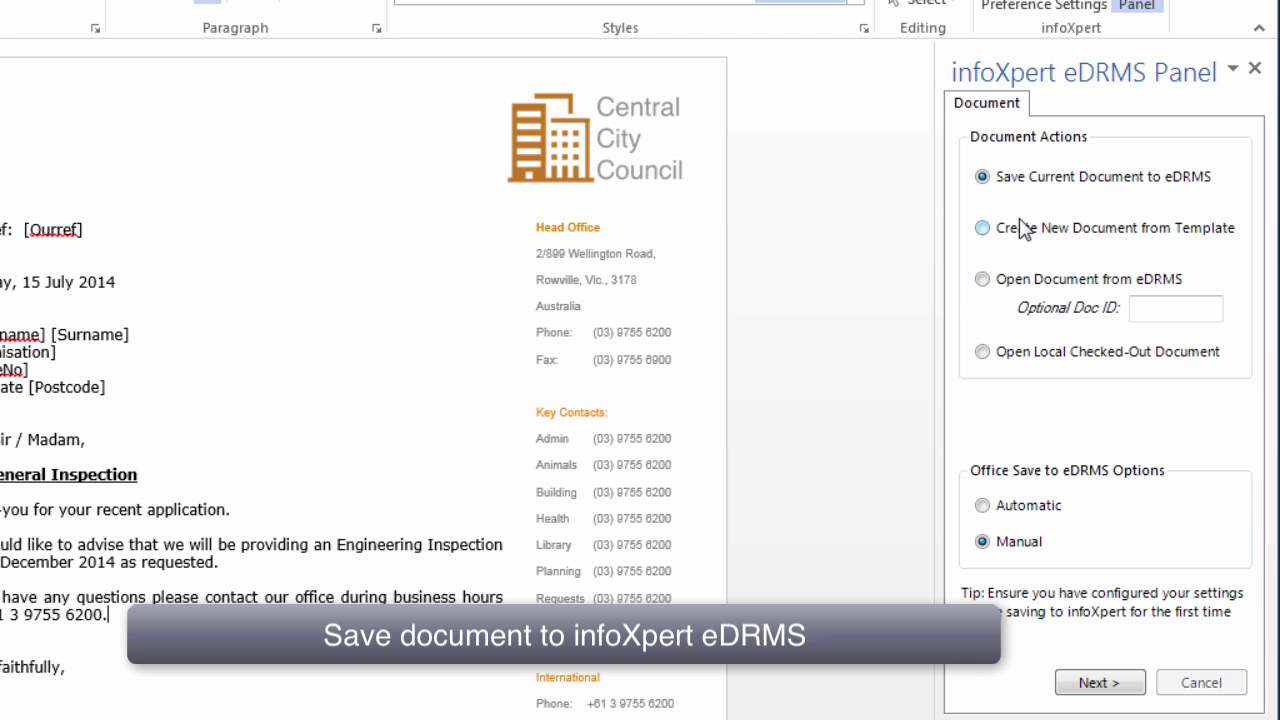
pyautogui.click(1092, 682)
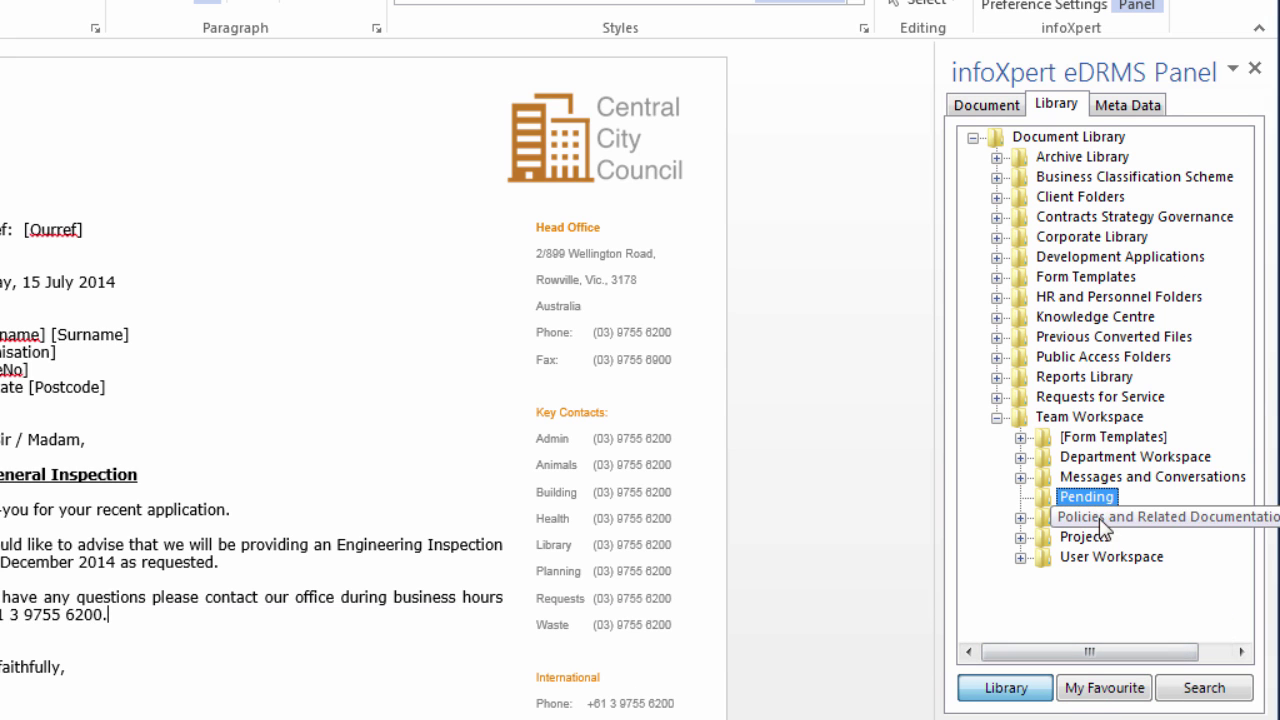
pyautogui.click(1136, 110)
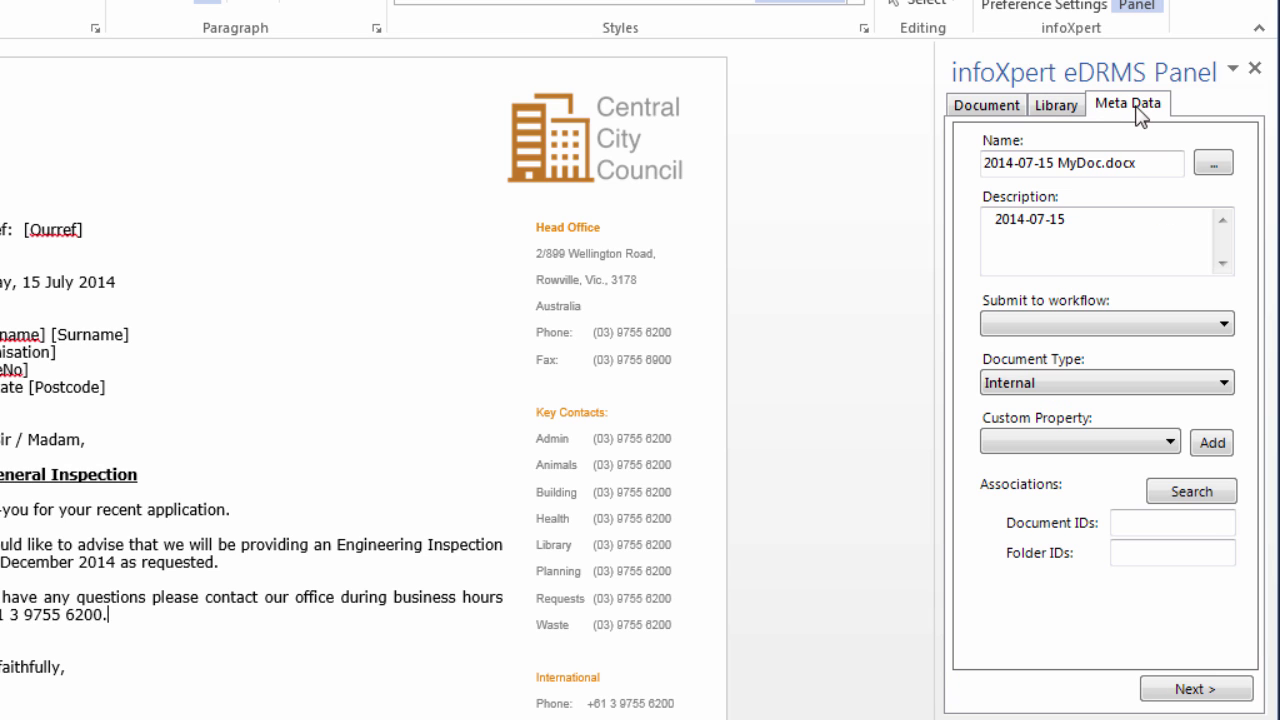
# Replace the description with 'Inspection letter to applicant July 2014', leaving no workflow selected.
pyautogui.moveTo(1094, 220); pyautogui.dragTo(957, 223)
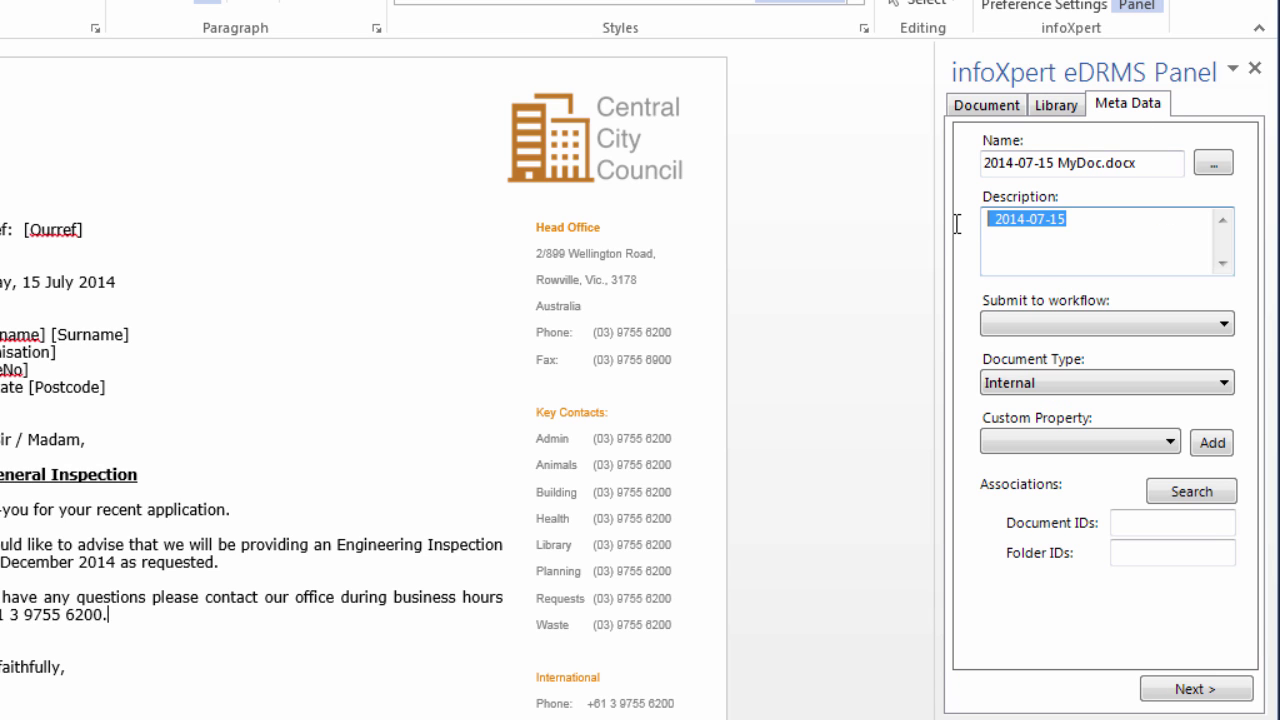
pyautogui.write('dd2')
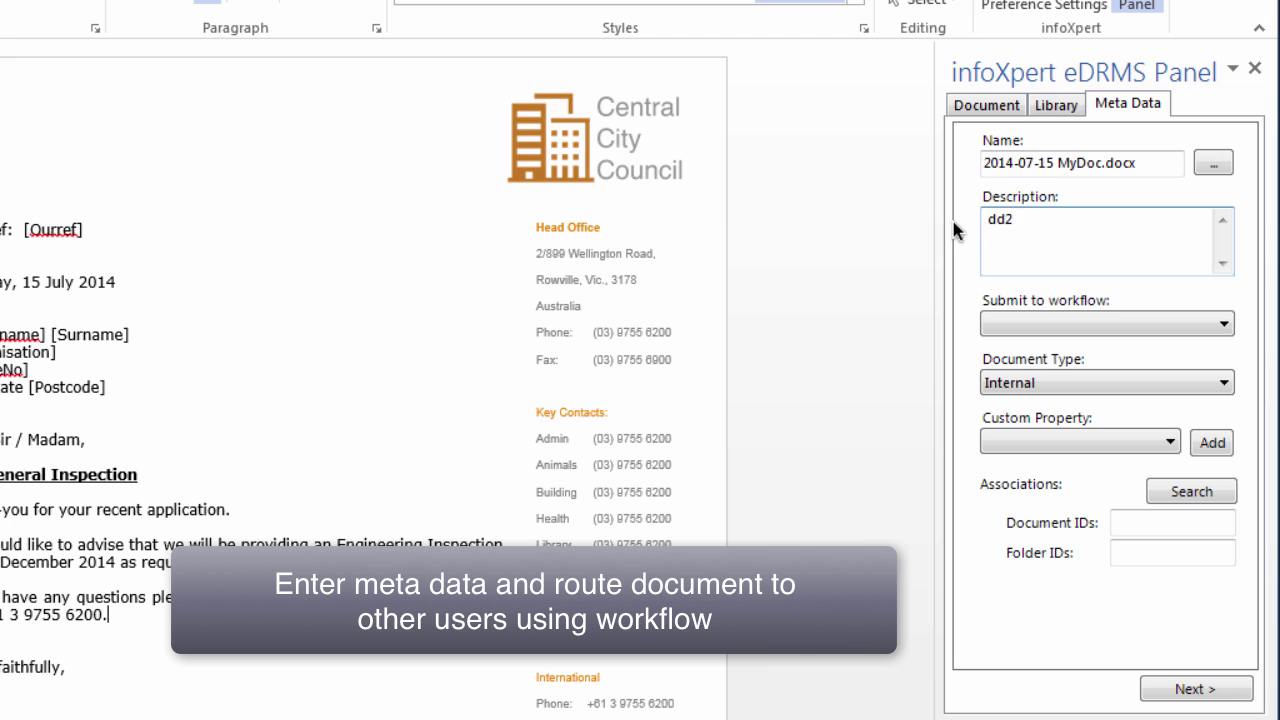
pyautogui.press('BackSpace')
pyautogui.press('BackSpace')
pyautogui.press('BackSpace')
pyautogui.write('Inspection letter to applicant July 2014')
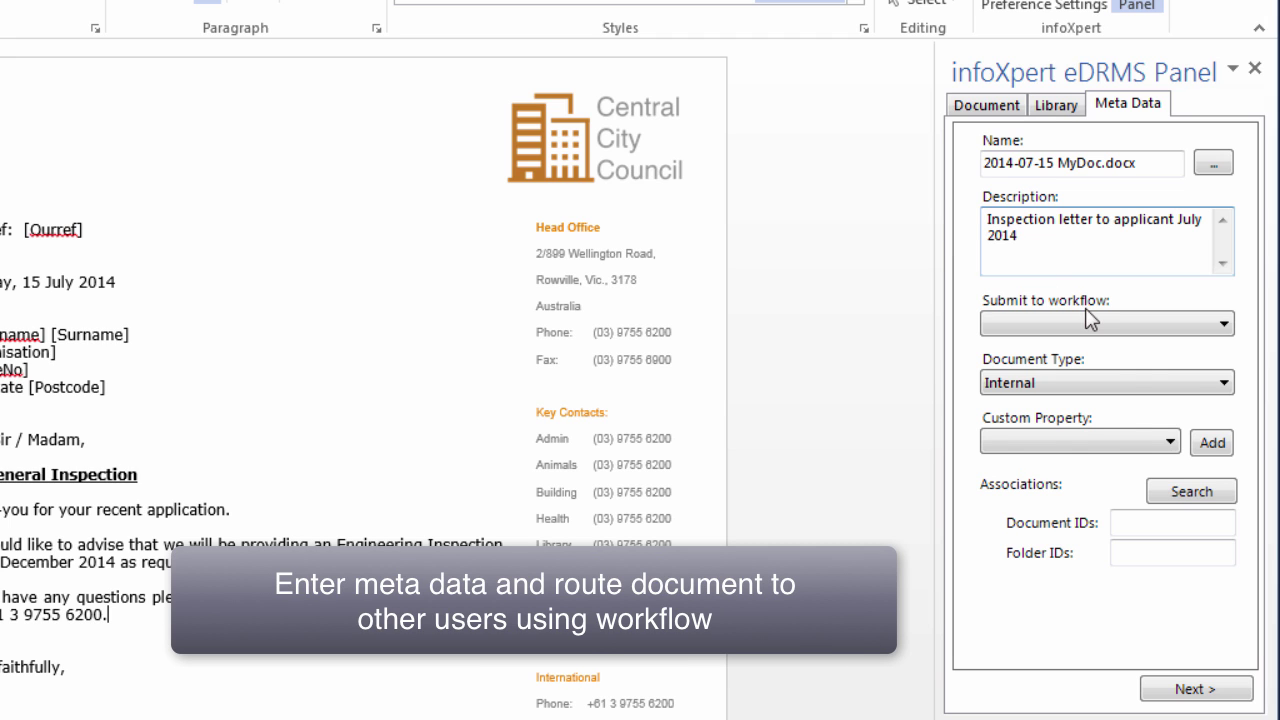
pyautogui.click(1092, 322)
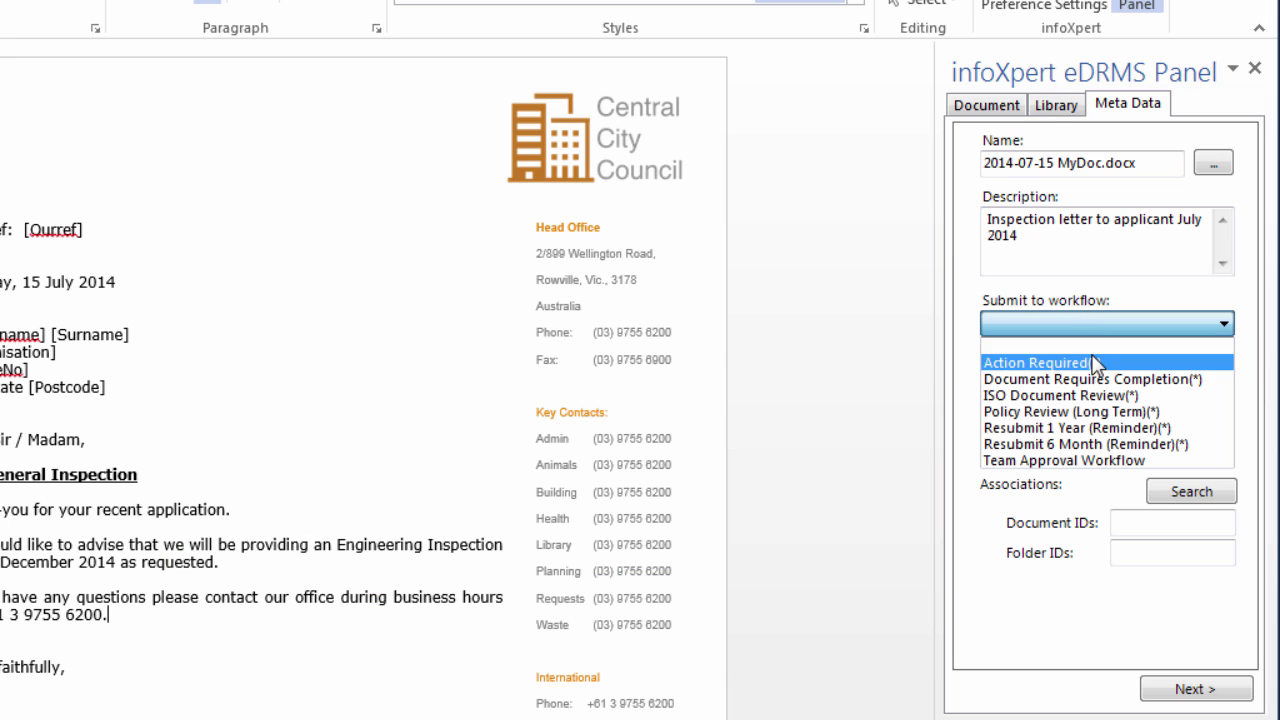
pyautogui.click(1045, 596)
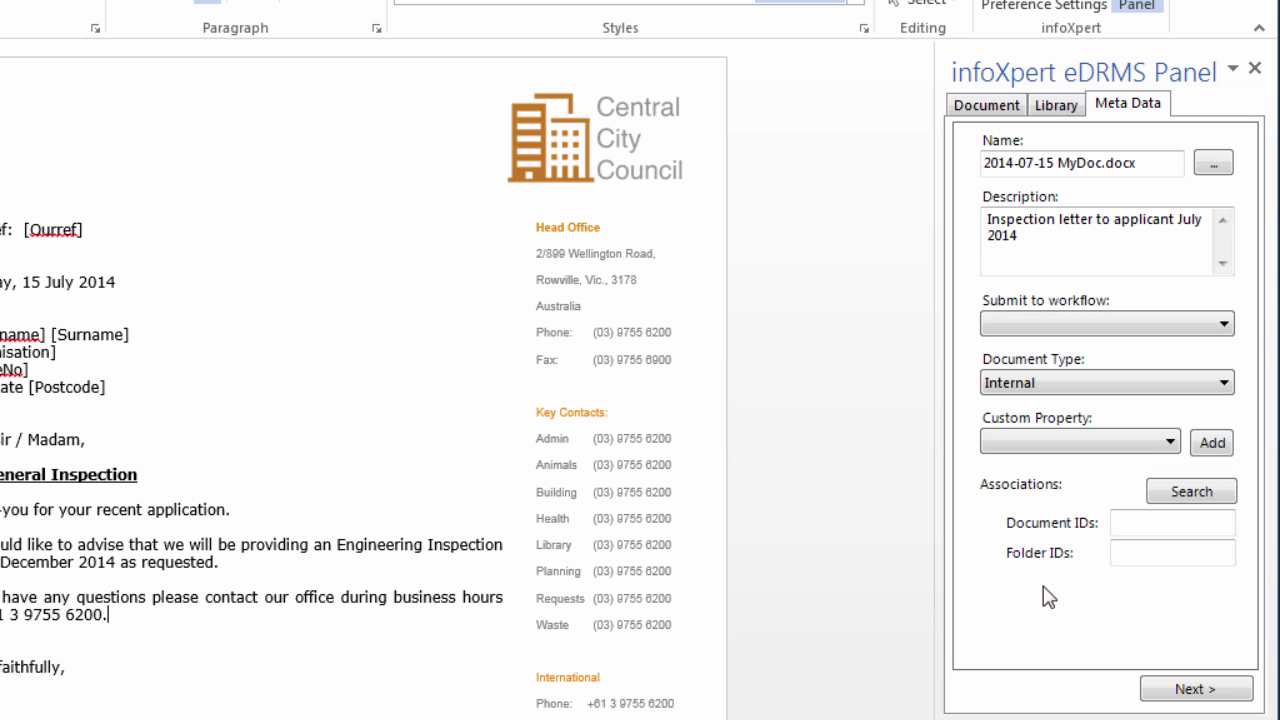
pyautogui.click(1183, 690)
# Save version 1.0.0 with comment 'Initial draft' to eDRMS, keeping the document open.
pyautogui.click(1054, 230)
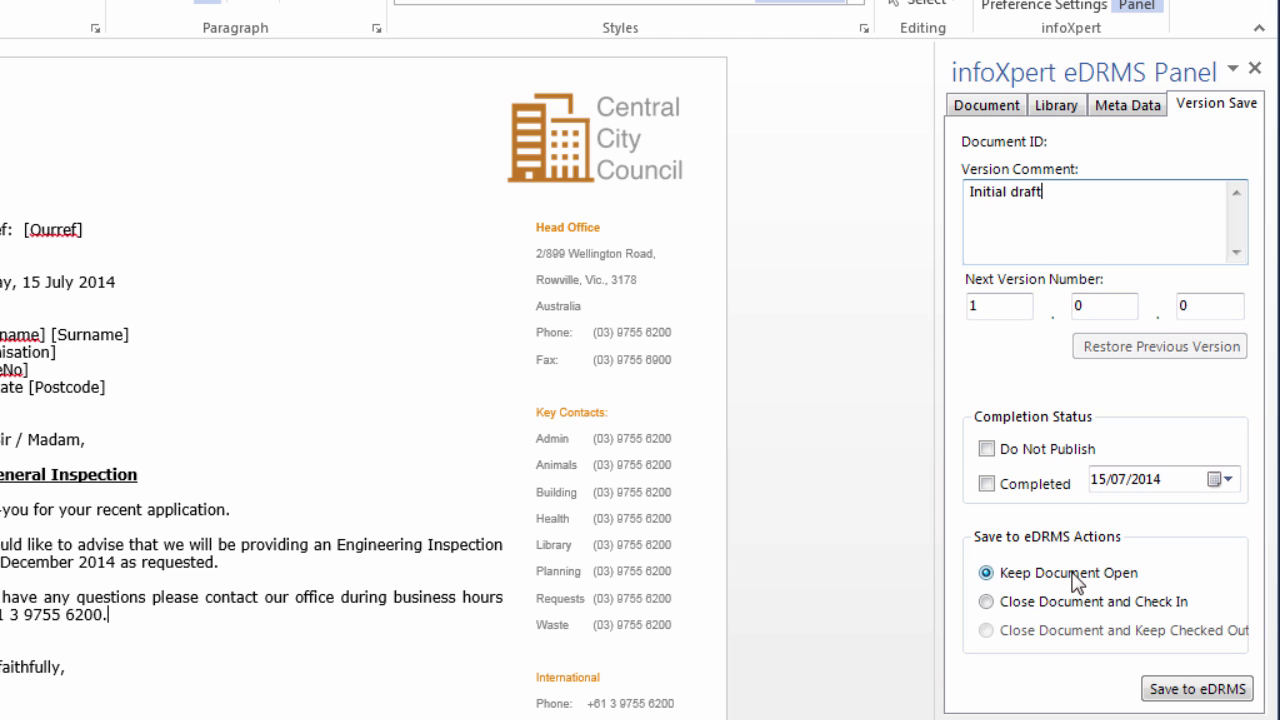
pyautogui.click(1188, 688)
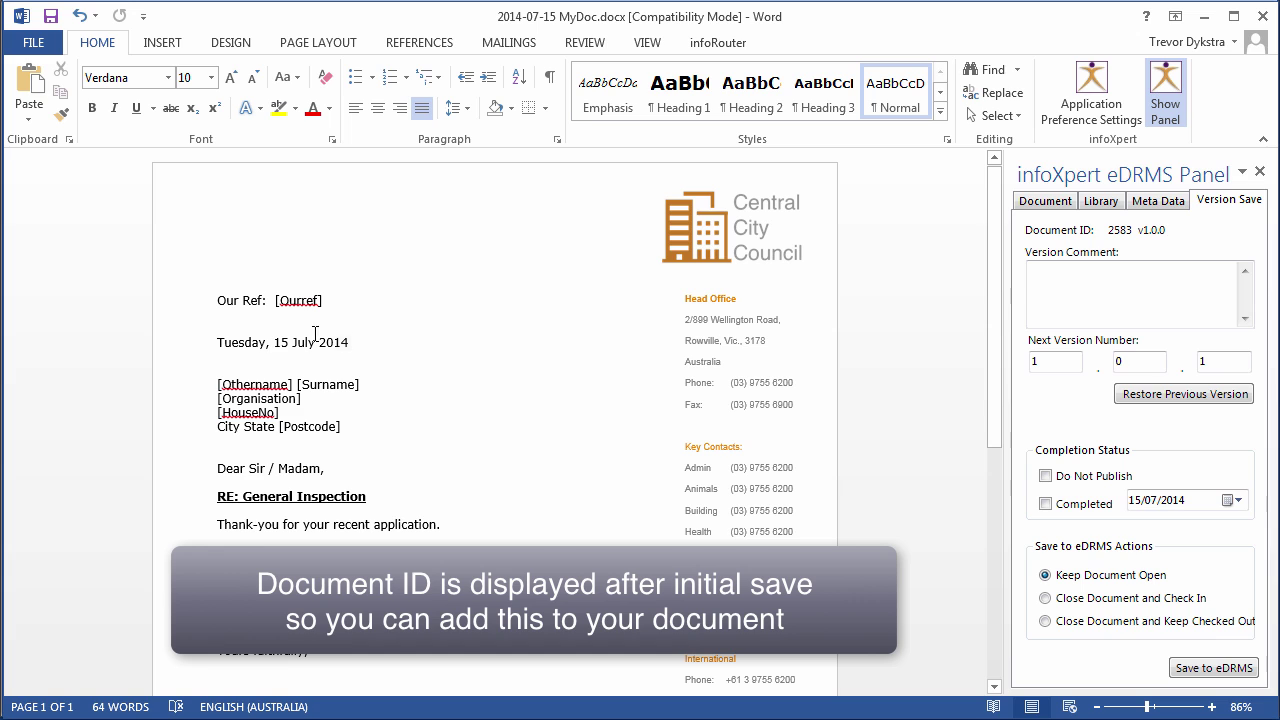
# Fill the Our Ref placeholder with 2583, then save to eDRMS with Close Document and Check In.
pyautogui.doubleClick(311, 303)
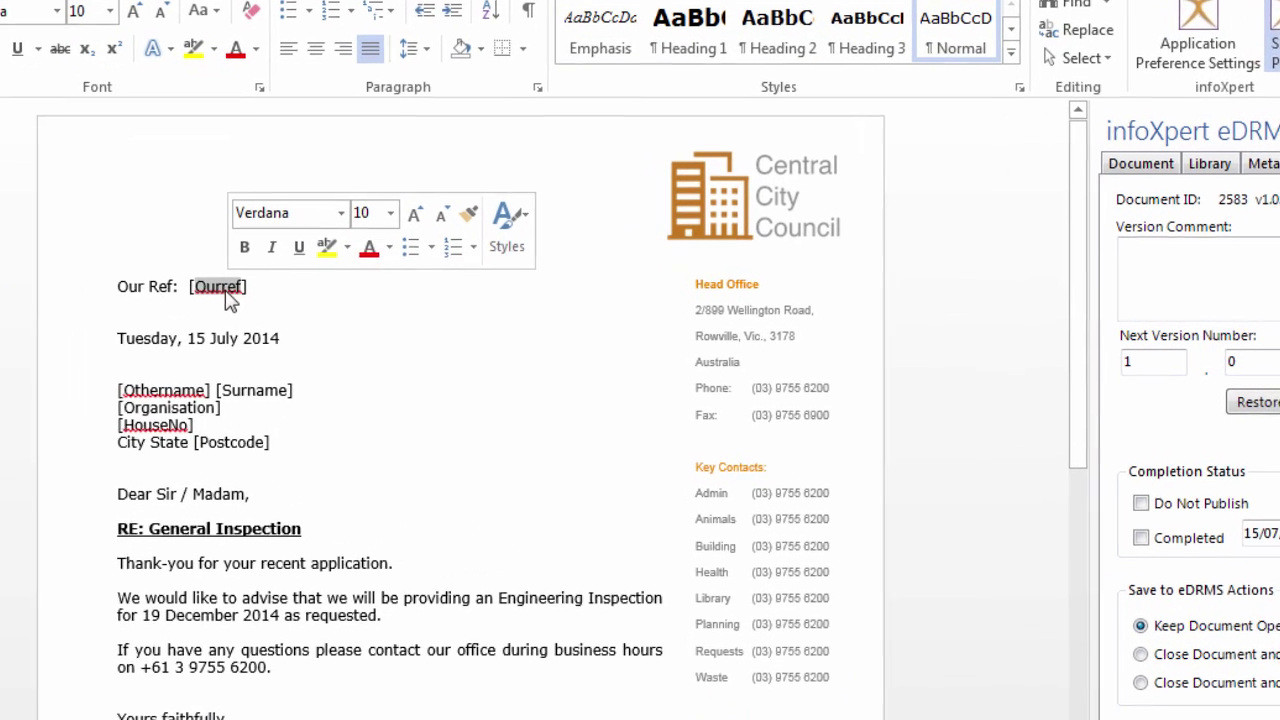
pyautogui.write('25')
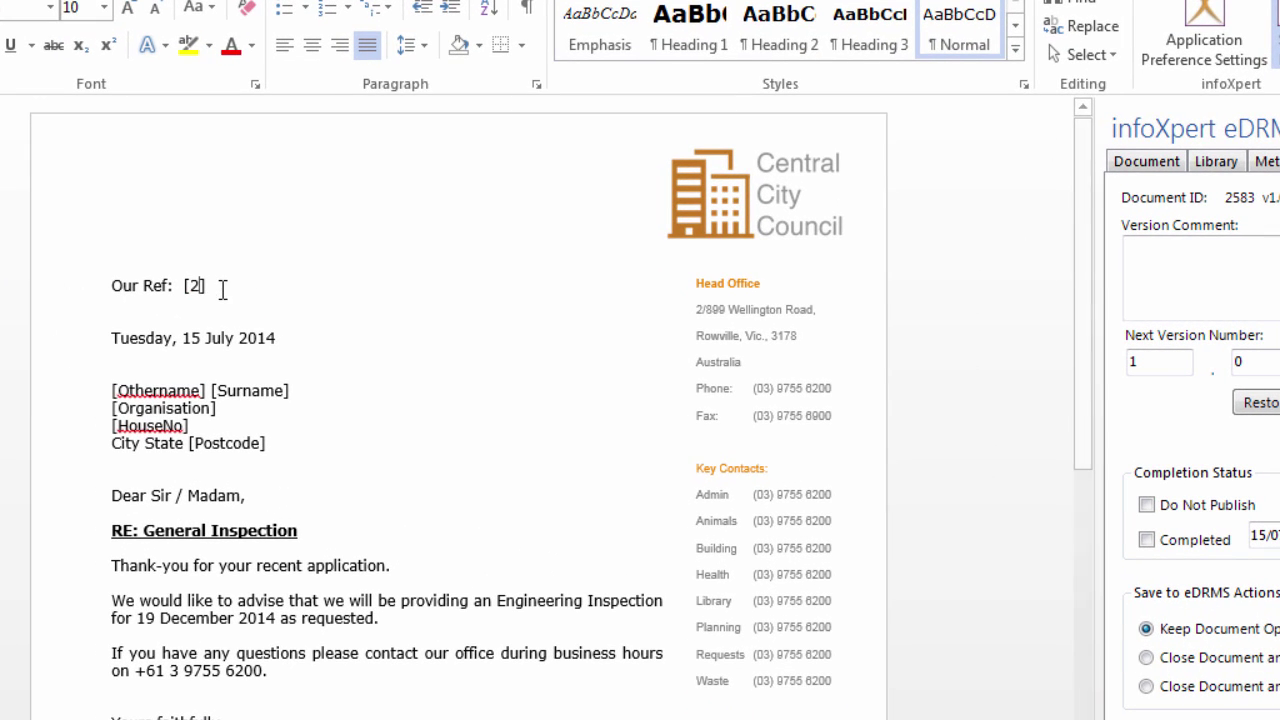
pyautogui.write('83')
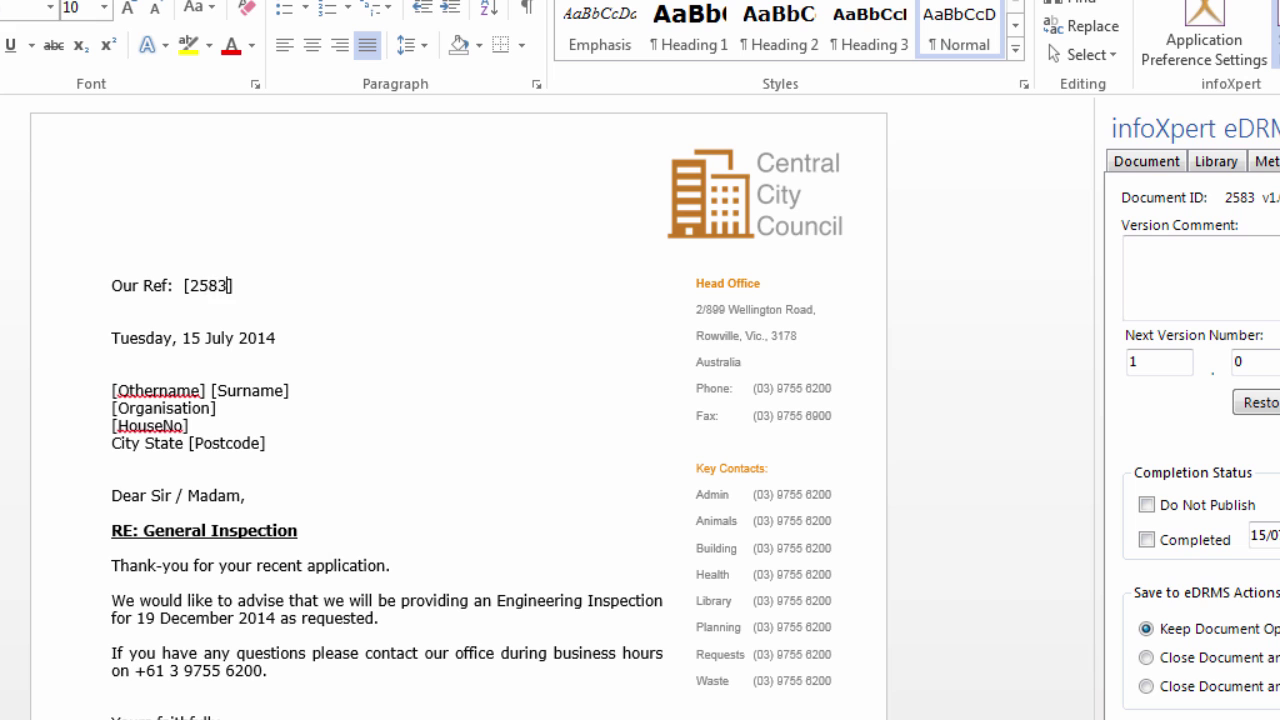
pyautogui.click(1170, 660)
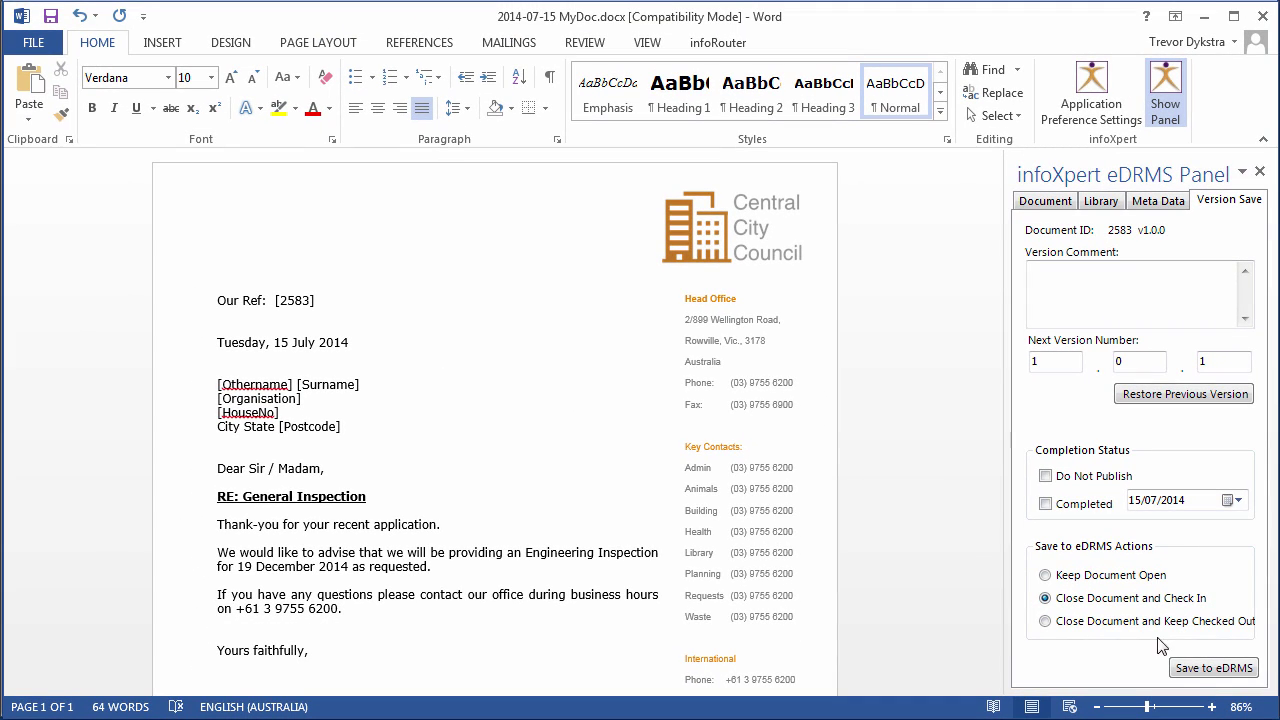
pyautogui.click(1196, 668)
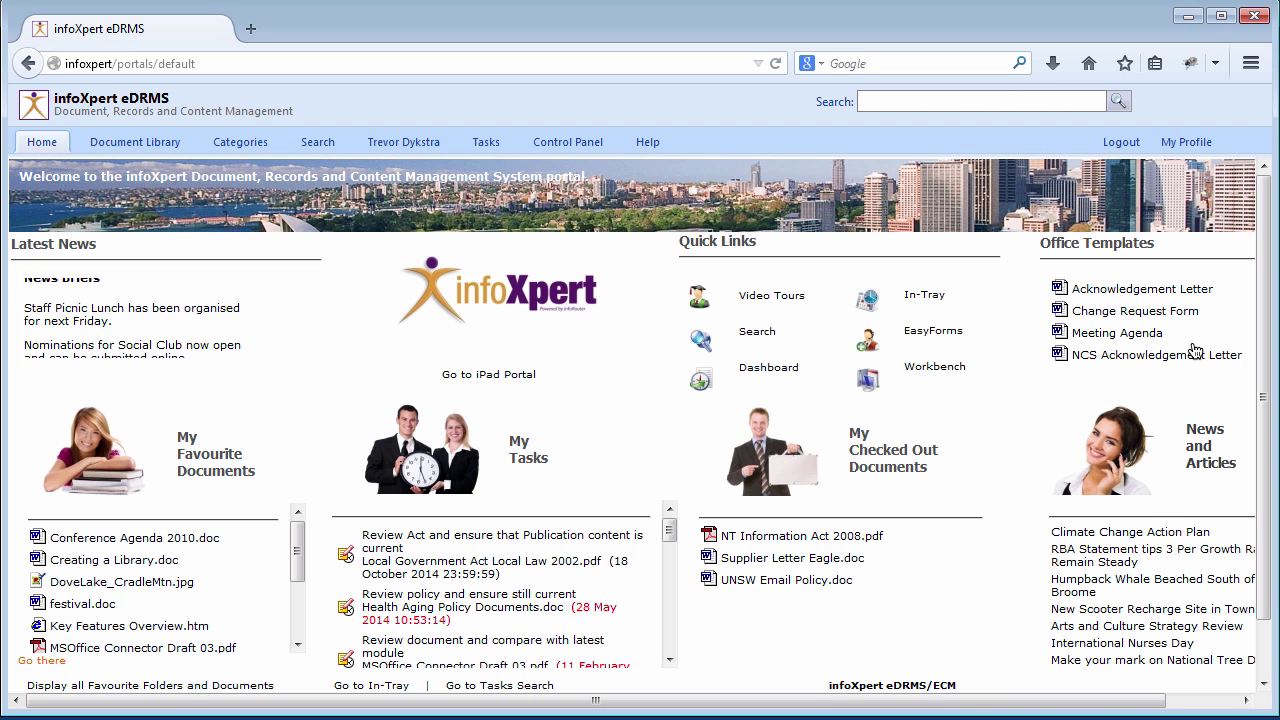
# Browse the portal's Document Library to Team Workspace > Pending, showing 2014-07-15 MyDoc.docx.
pyautogui.click(105, 145)
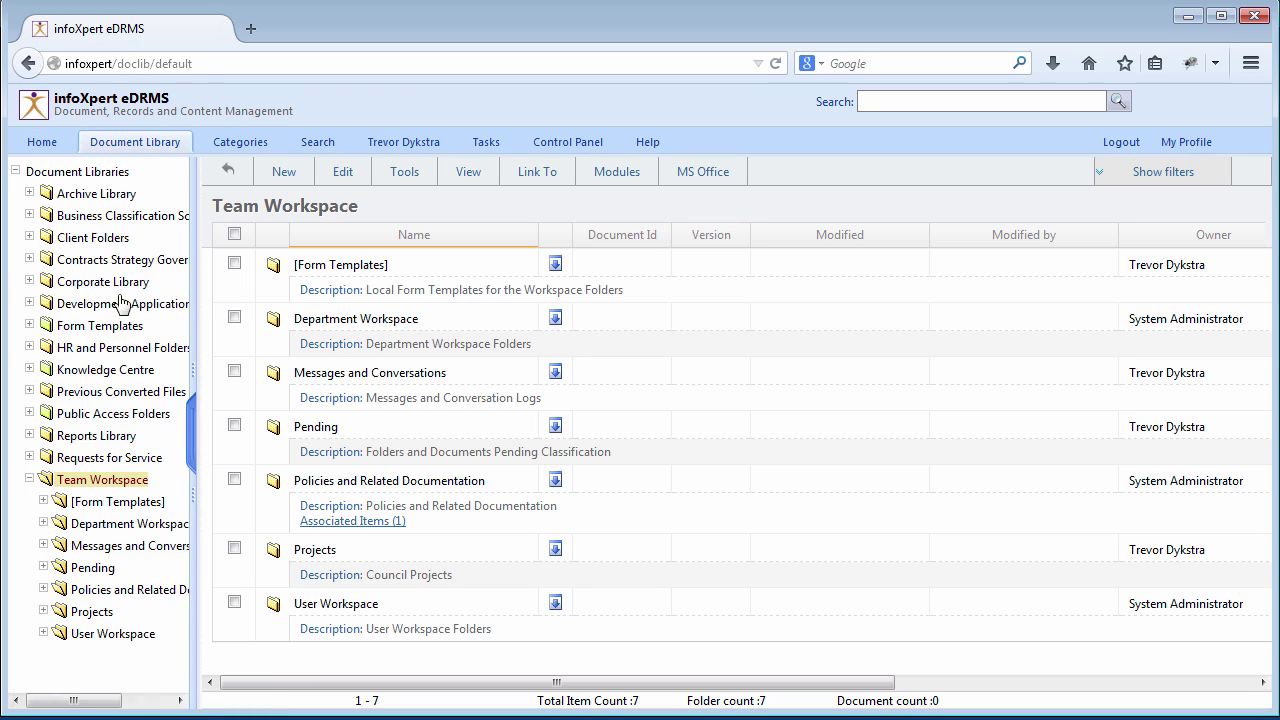
pyautogui.click(98, 569)
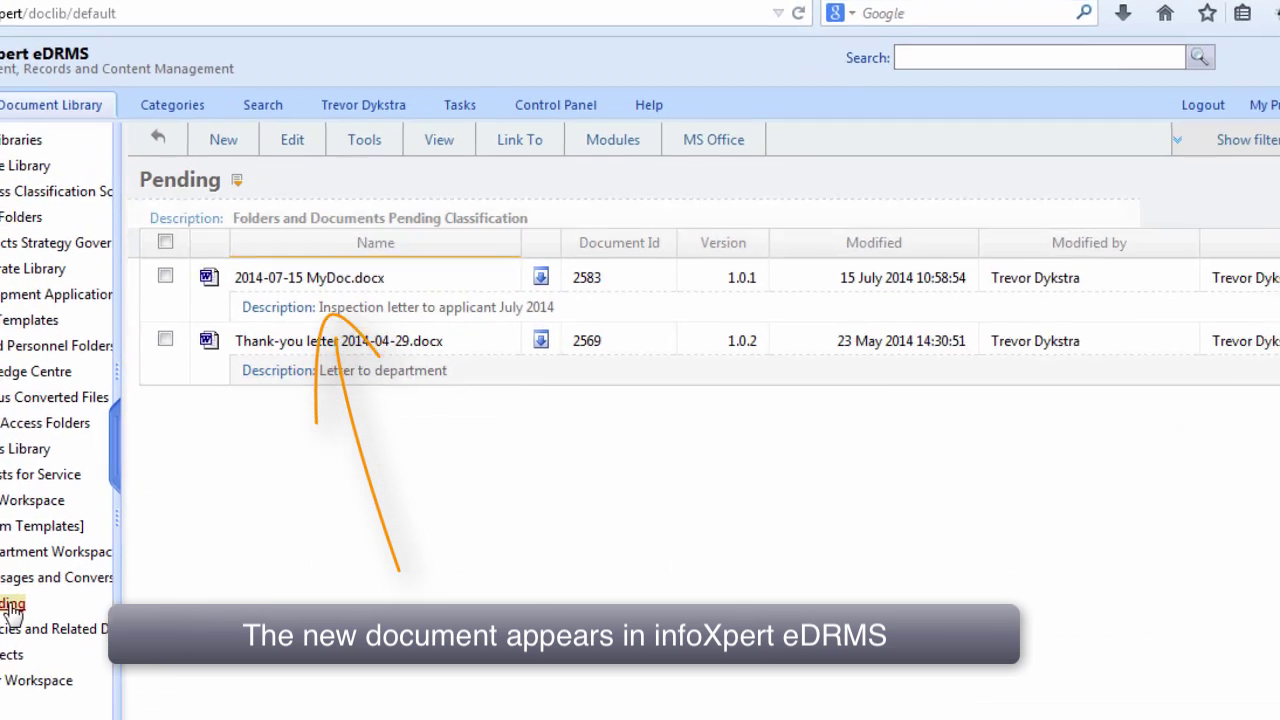